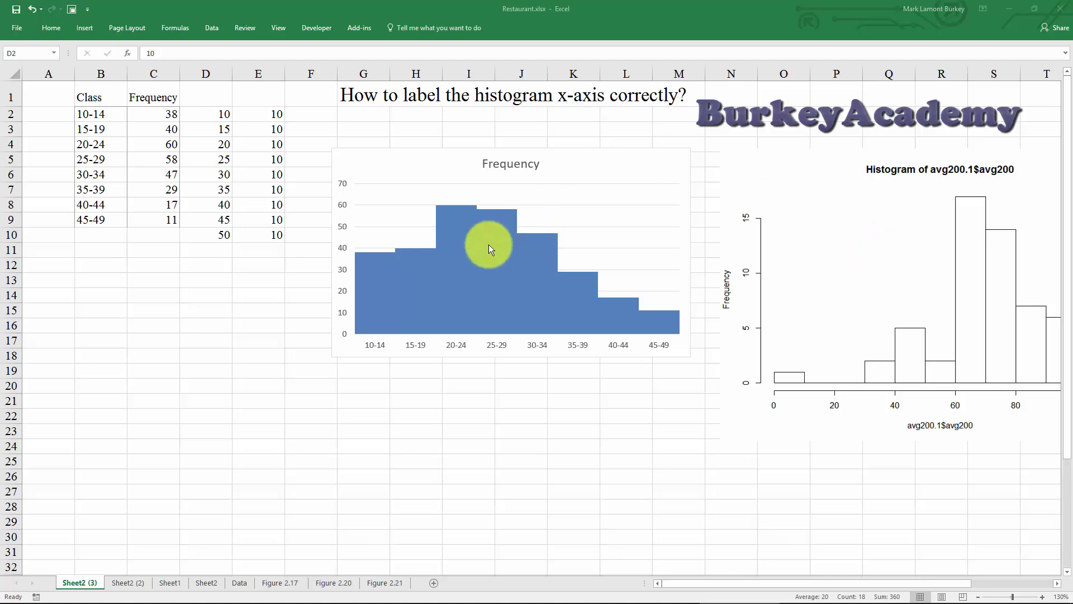
Drag the Frequency histogram chart a little to the left and upward
{"action": "mouse_move", "coordinate": [478, 163]}
{"action": "left_mouse_down"}
{"action": "mouse_move", "coordinate": [444, 160]}
{"action": "mouse_move", "coordinate": [457, 157]}
{"action": "left_mouse_up"}
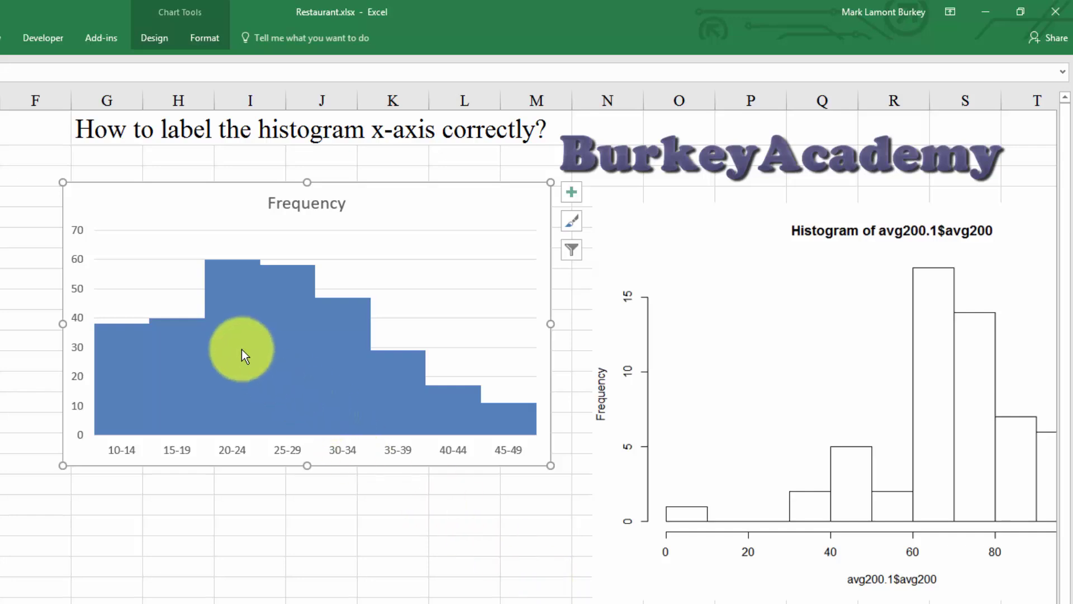
Give the Frequency bars a light-coloured outline so neighbouring bars stand apart
{"action": "right_click", "coordinate": [229, 281]}
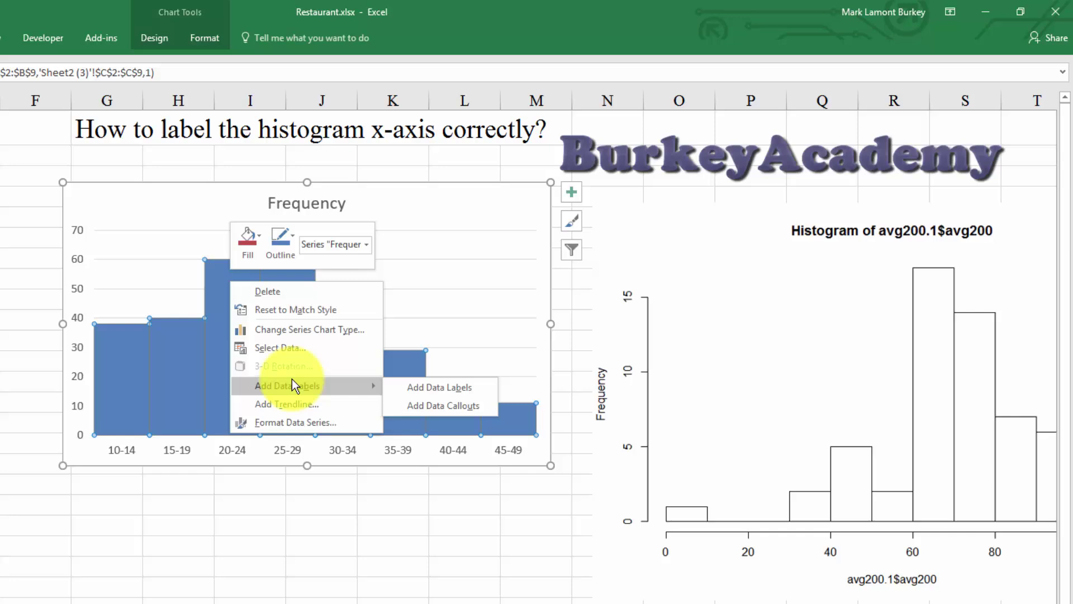
{"action": "left_click", "coordinate": [283, 244]}
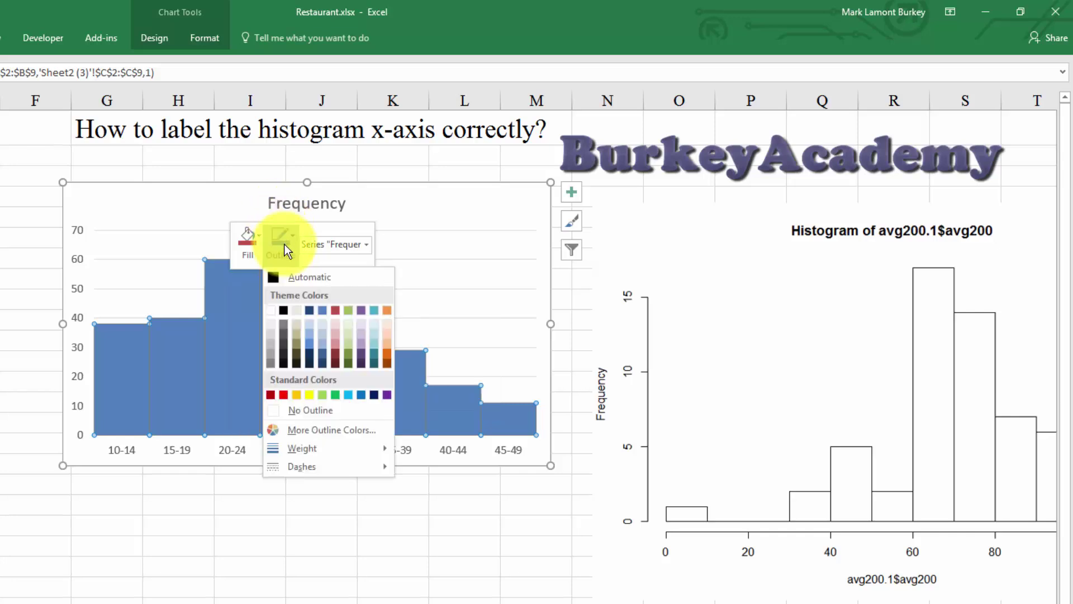
{"action": "left_click", "coordinate": [267, 341]}
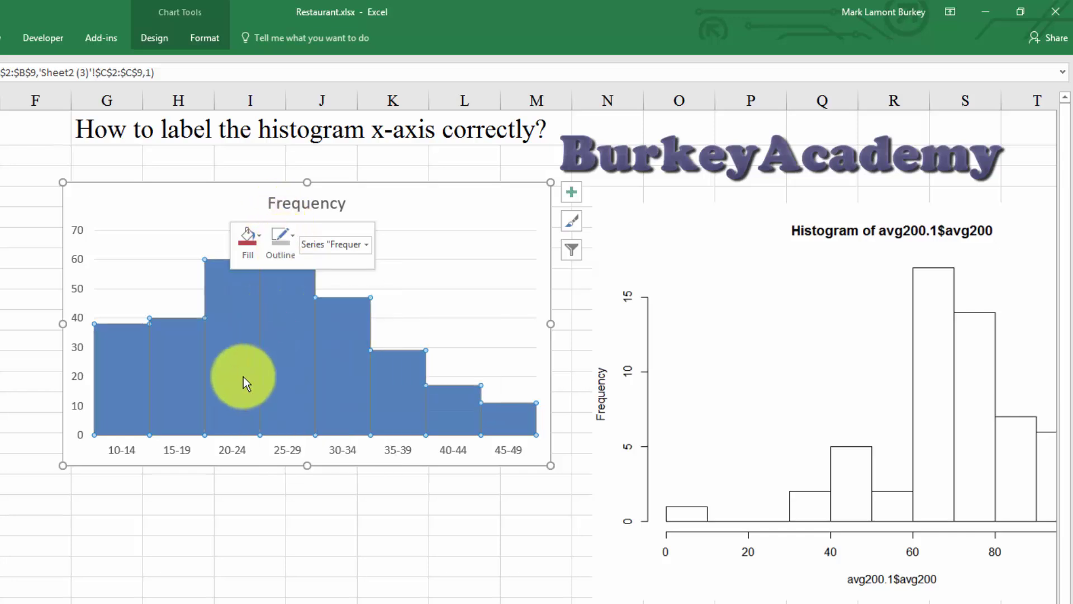
{"action": "left_click", "coordinate": [178, 504]}
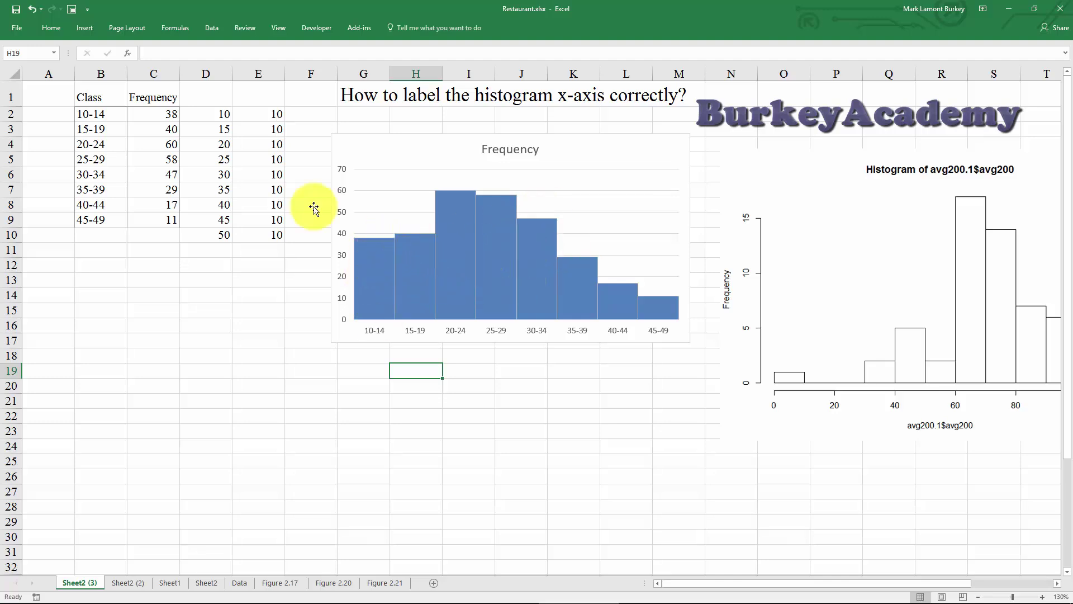
Overlay and enlarge the R histogram picture on the Excel chart to compare, then delete it
{"action": "left_click_drag", "start_coordinate": [90, 119], "coordinate": [115, 223]}
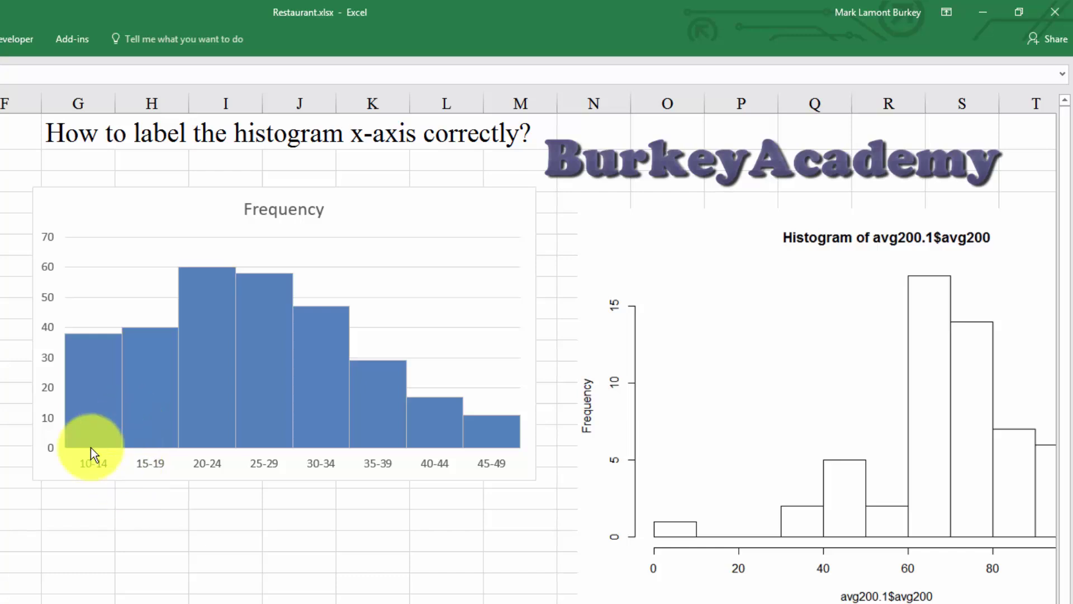
{"action": "left_click", "coordinate": [740, 371]}
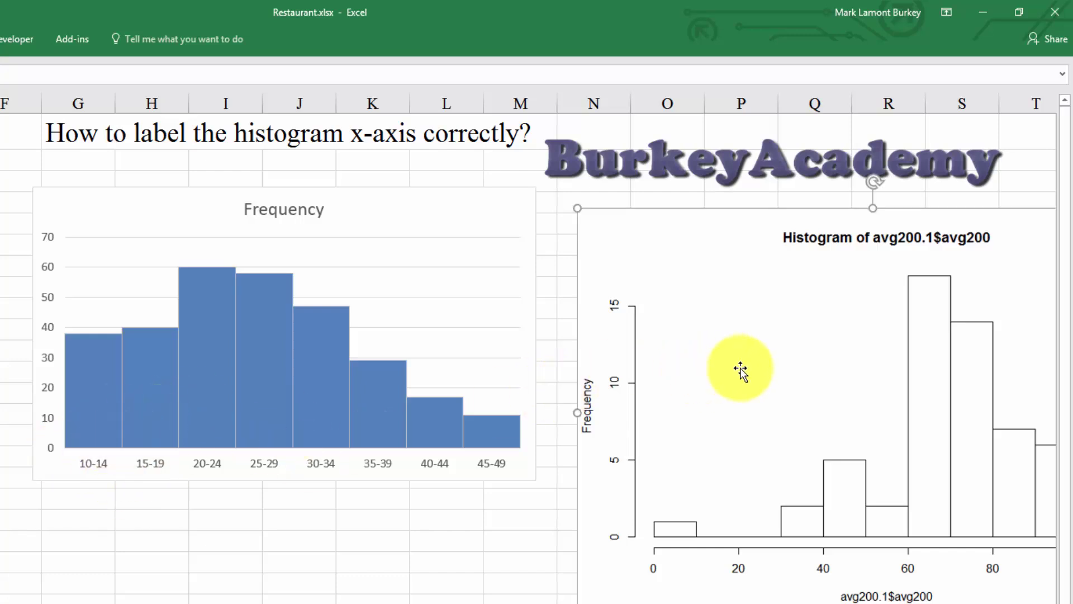
{"action": "left_click_drag", "start_coordinate": [740, 370], "coordinate": [156, 323]}
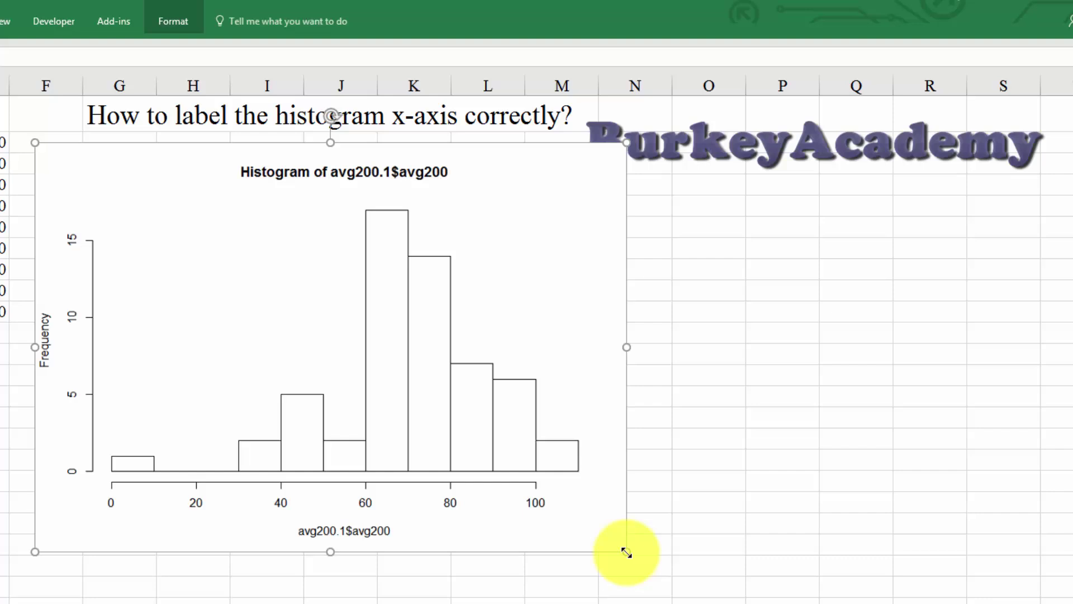
{"action": "left_click_drag", "start_coordinate": [626, 553], "coordinate": [827, 598]}
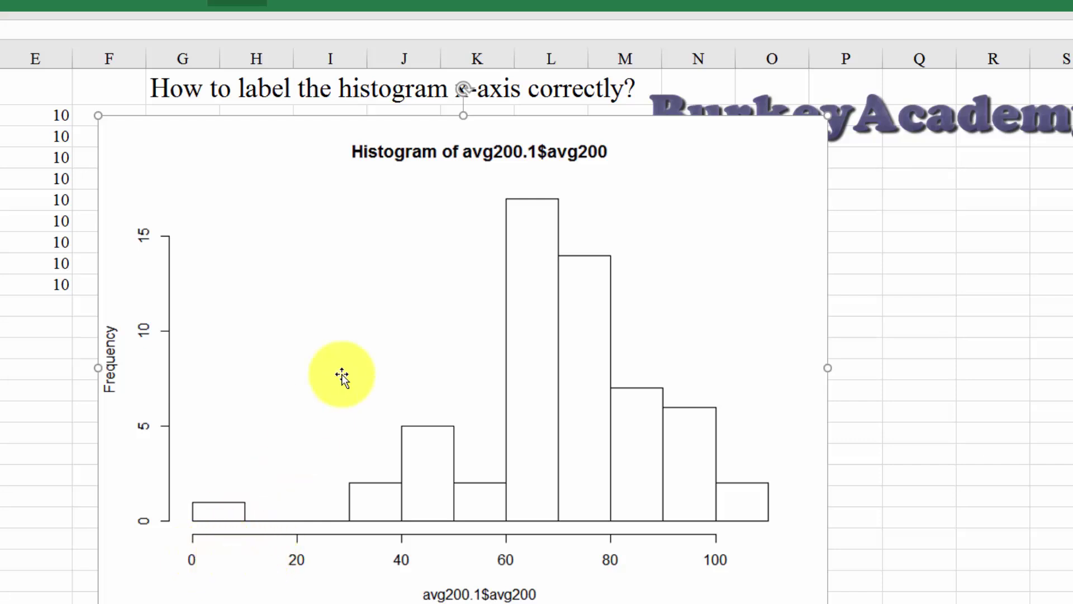
{"action": "left_click_drag", "start_coordinate": [341, 376], "coordinate": [599, 373]}
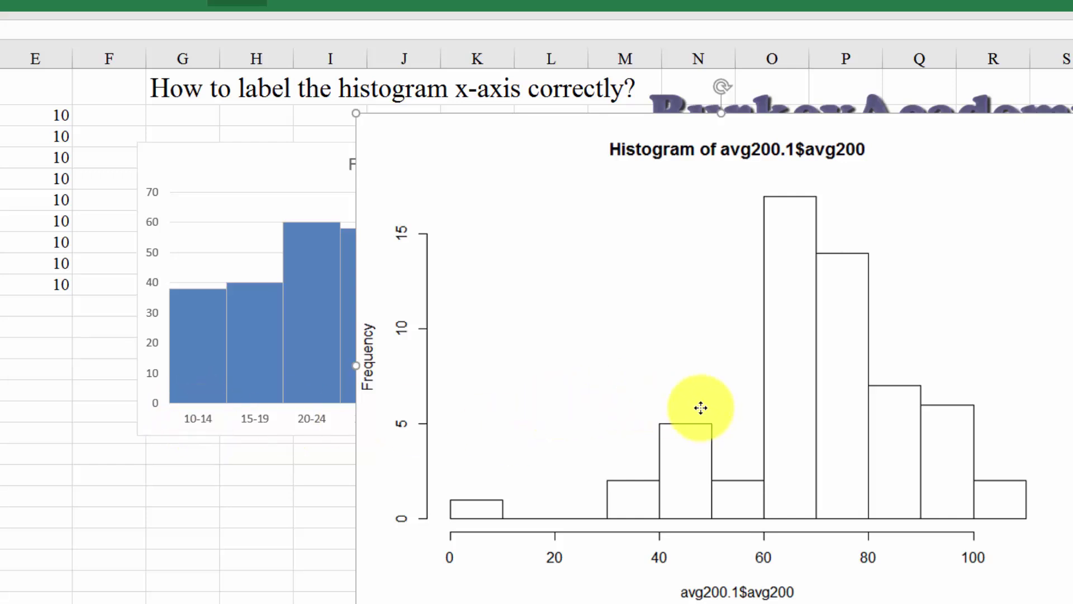
{"action": "left_click_drag", "start_coordinate": [700, 408], "coordinate": [521, 392]}
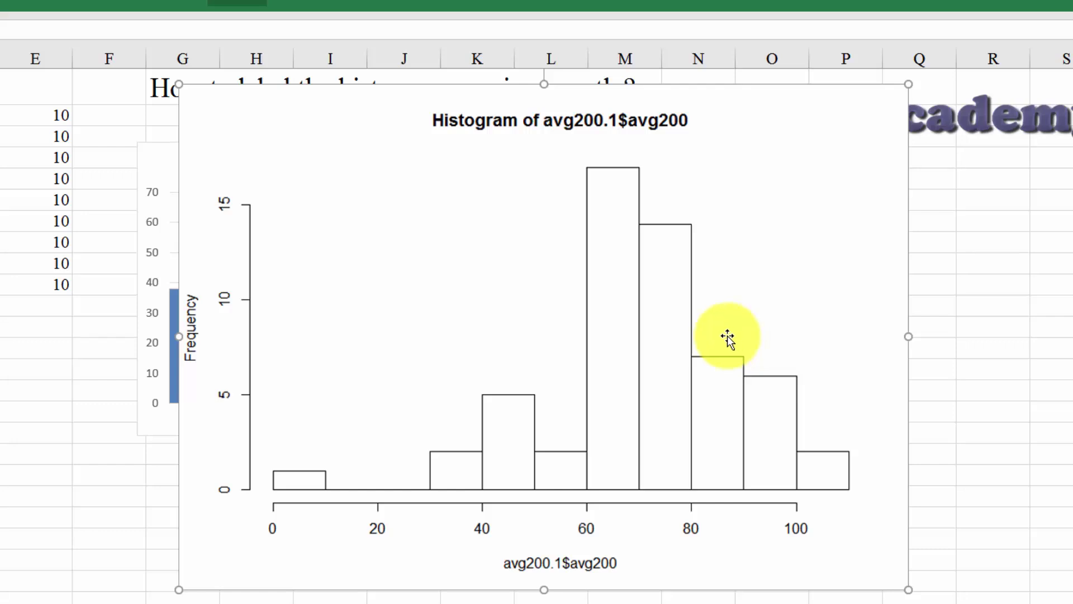
{"action": "left_click_drag", "start_coordinate": [481, 316], "coordinate": [617, 388]}
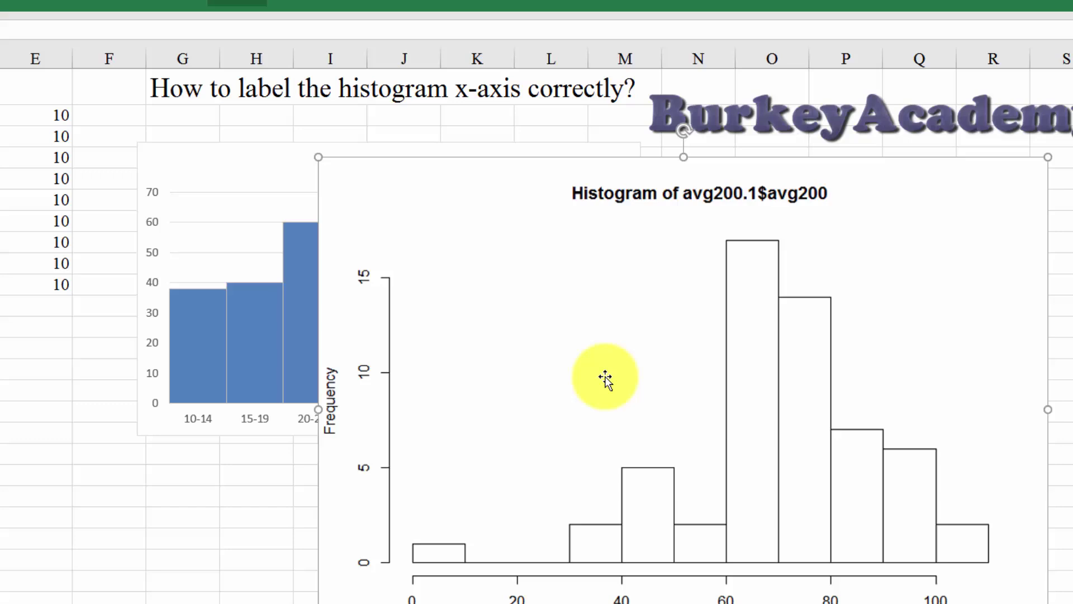
{"action": "key", "text": "Delete"}
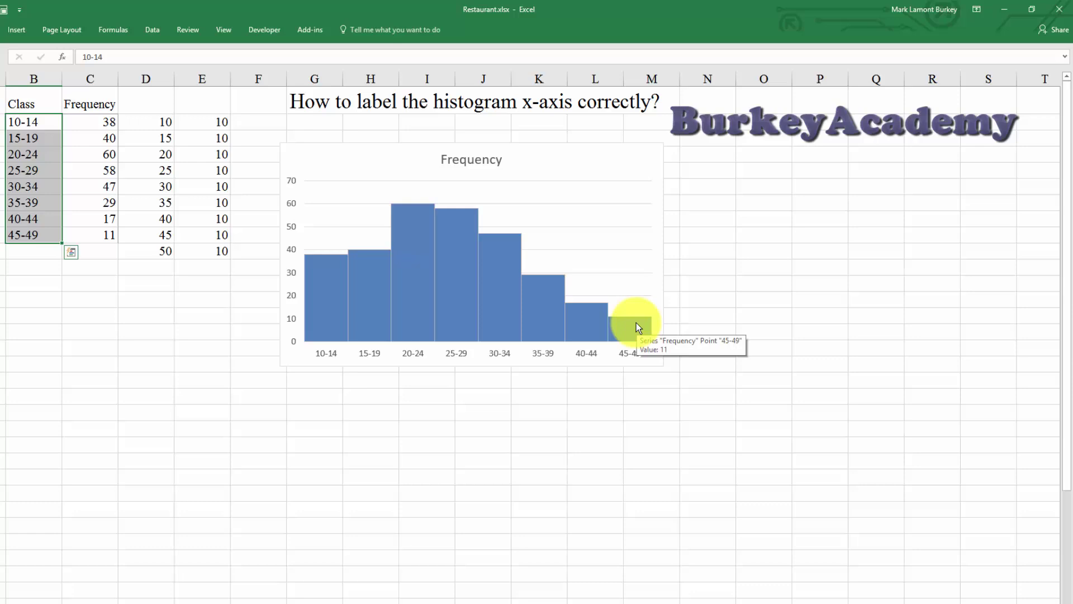
Resize the Frequency chart larger and shift it slightly right and down
{"action": "left_click", "coordinate": [728, 410]}
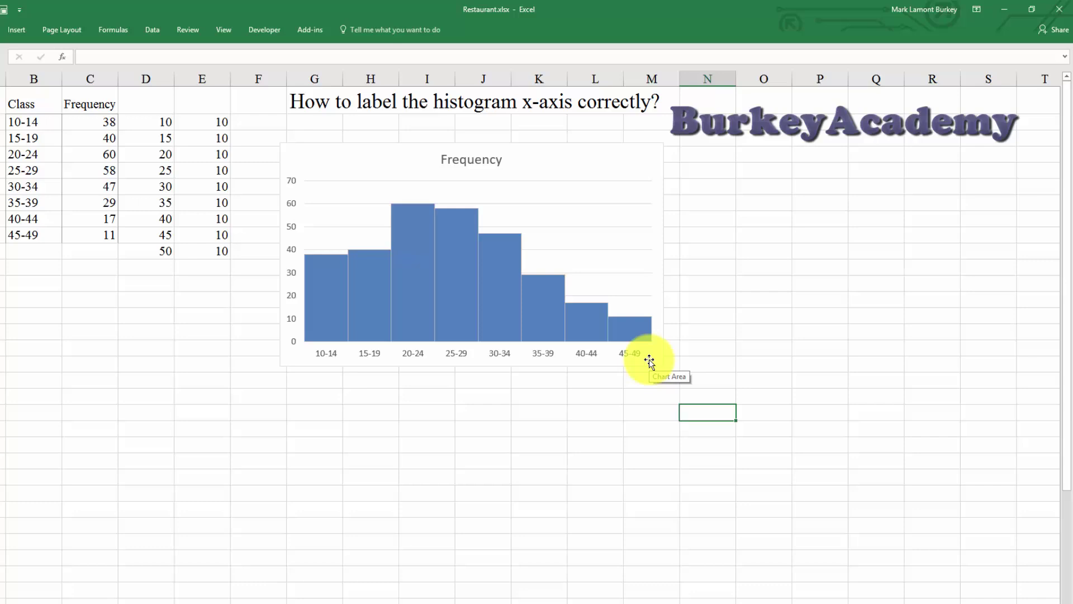
{"action": "left_click", "coordinate": [649, 361]}
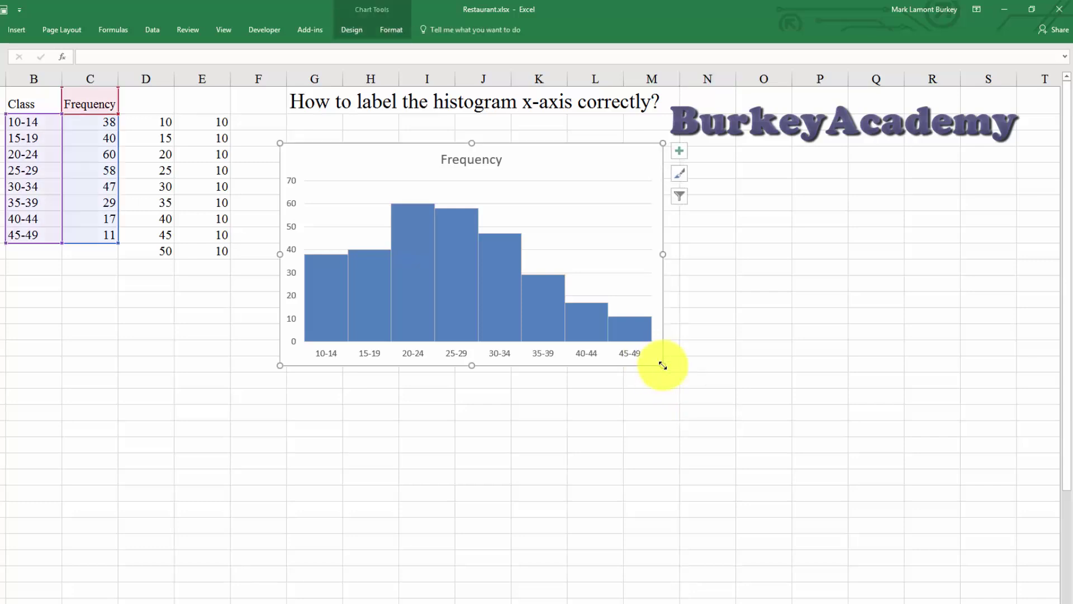
{"action": "left_click_drag", "start_coordinate": [663, 366], "coordinate": [764, 457]}
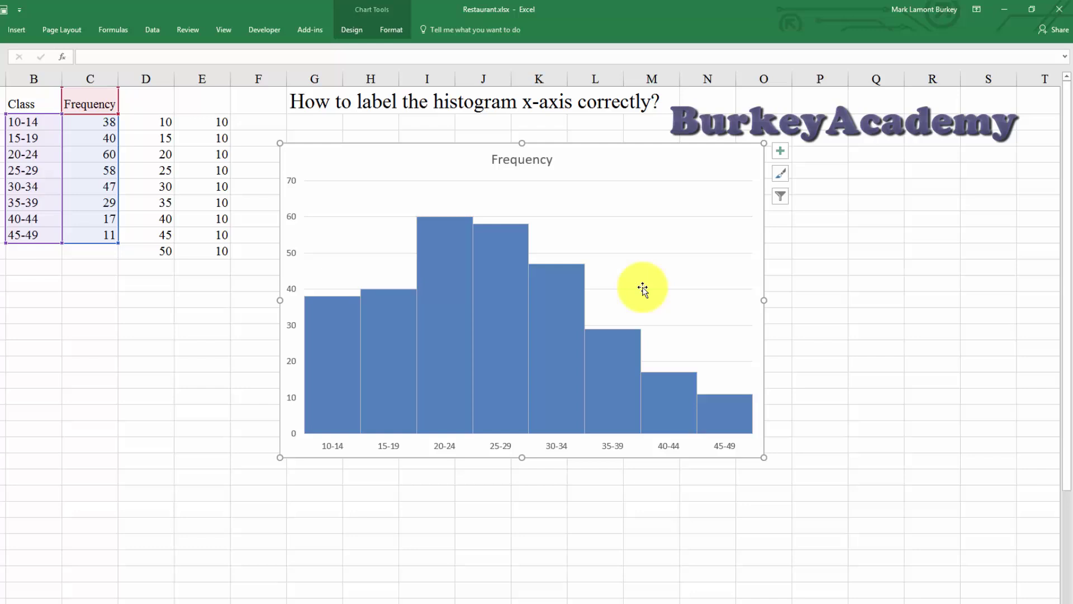
{"action": "left_click_drag", "start_coordinate": [346, 169], "coordinate": [371, 175]}
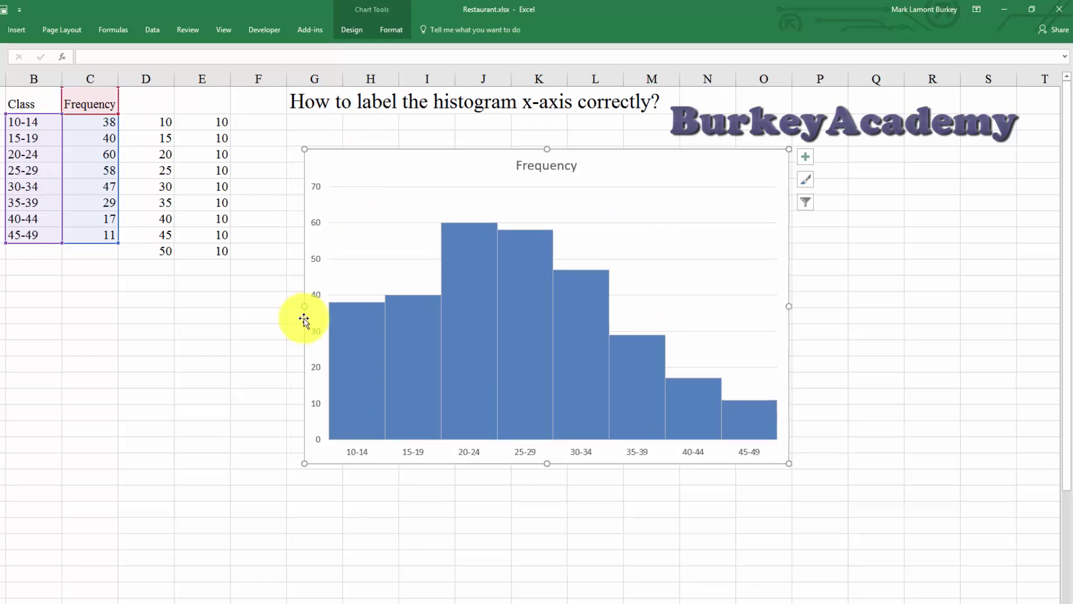
{"action": "left_click", "coordinate": [143, 121]}
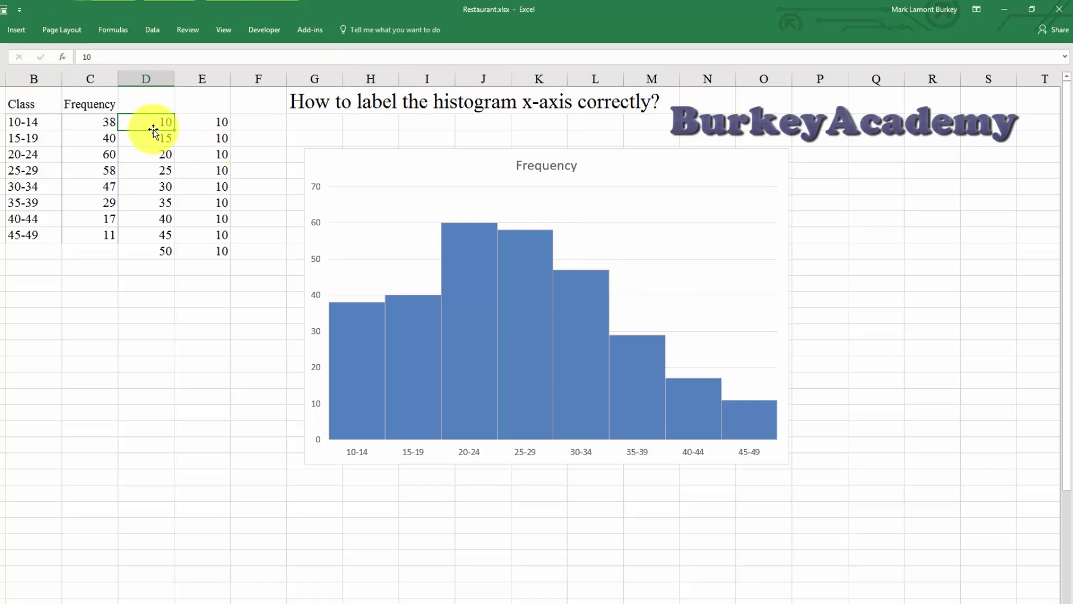
{"action": "left_click_drag", "start_coordinate": [143, 124], "coordinate": [160, 250]}
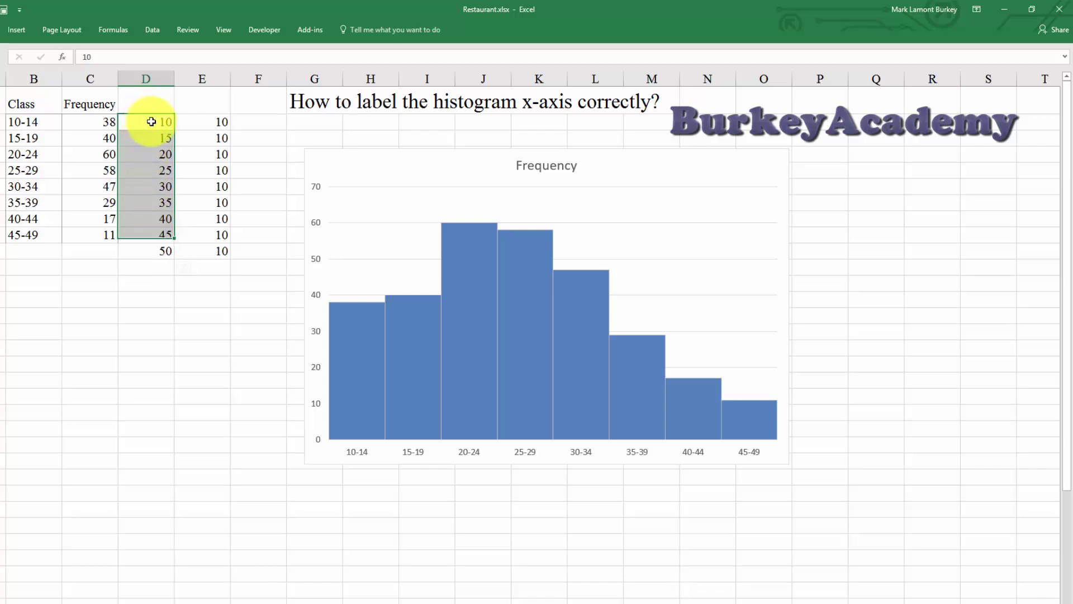
{"action": "left_click_drag", "start_coordinate": [149, 120], "coordinate": [168, 248]}
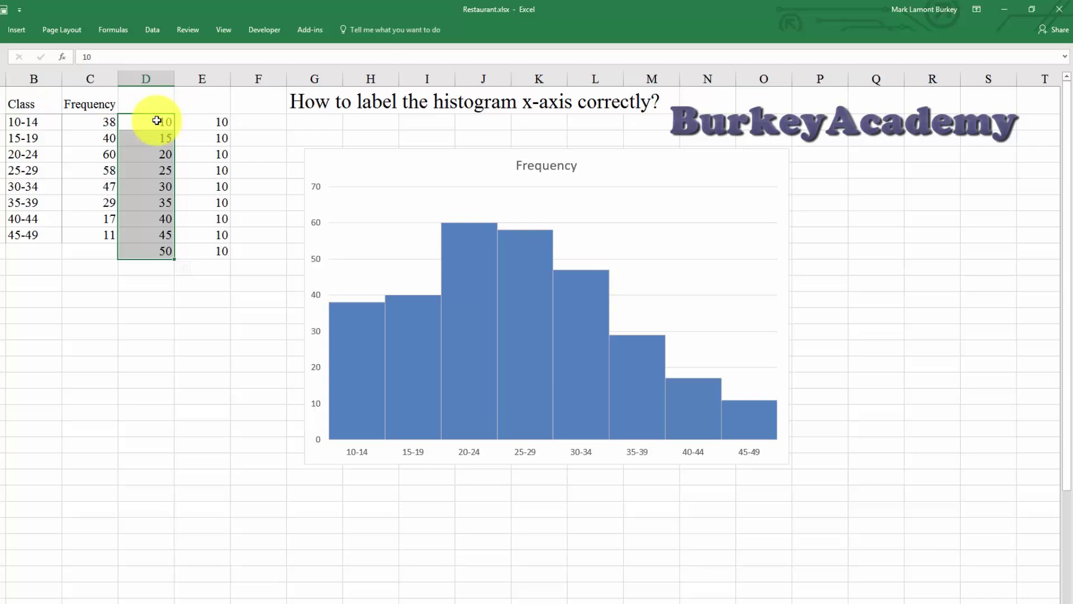
{"action": "left_click_drag", "start_coordinate": [157, 121], "coordinate": [165, 256]}
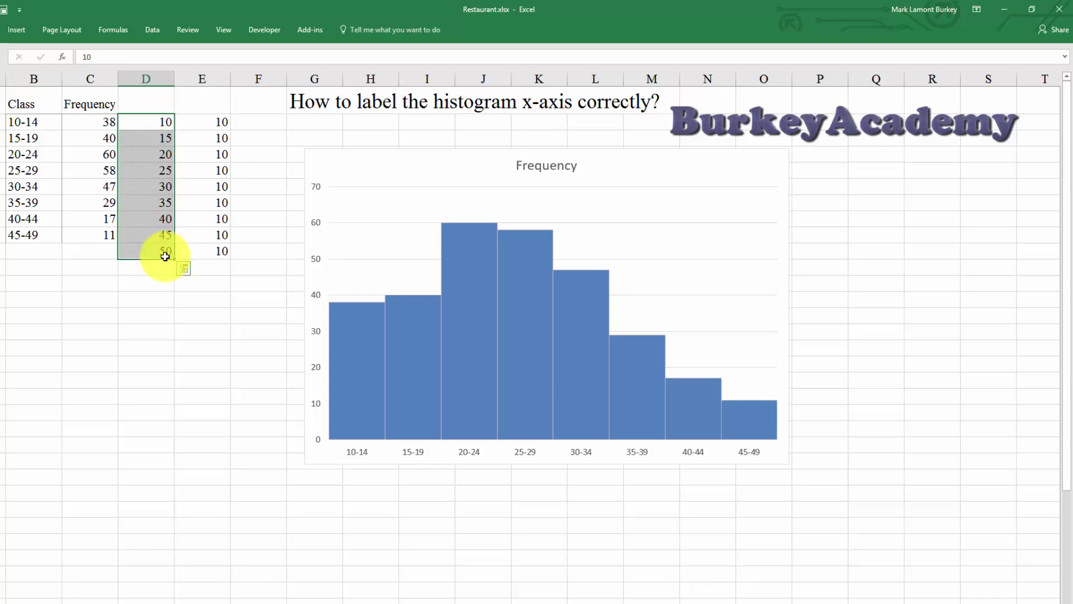
{"action": "left_click", "coordinate": [215, 272]}
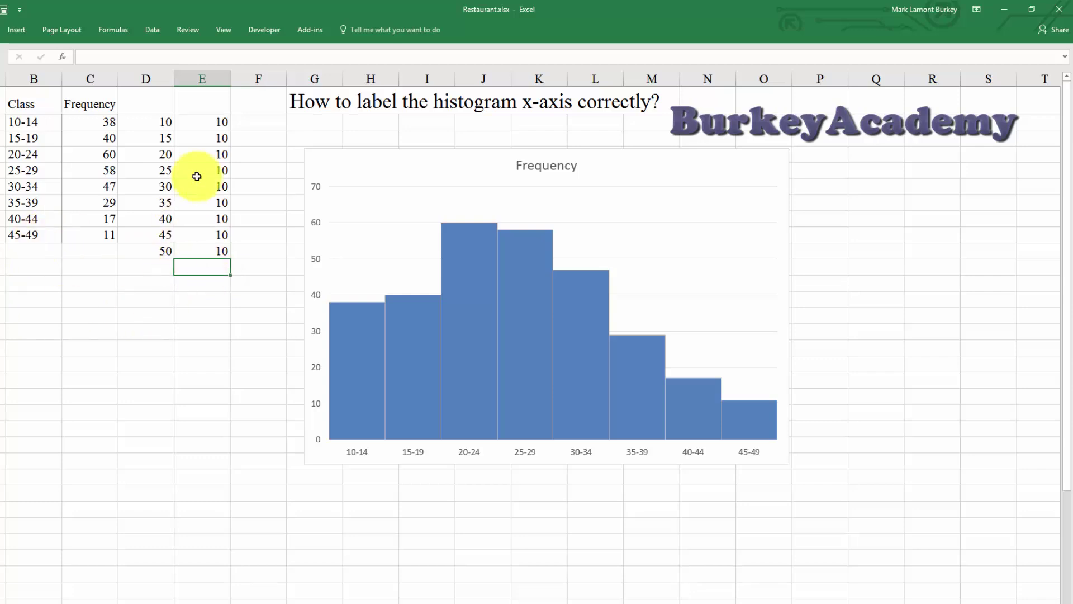
{"action": "left_click_drag", "start_coordinate": [202, 121], "coordinate": [215, 256]}
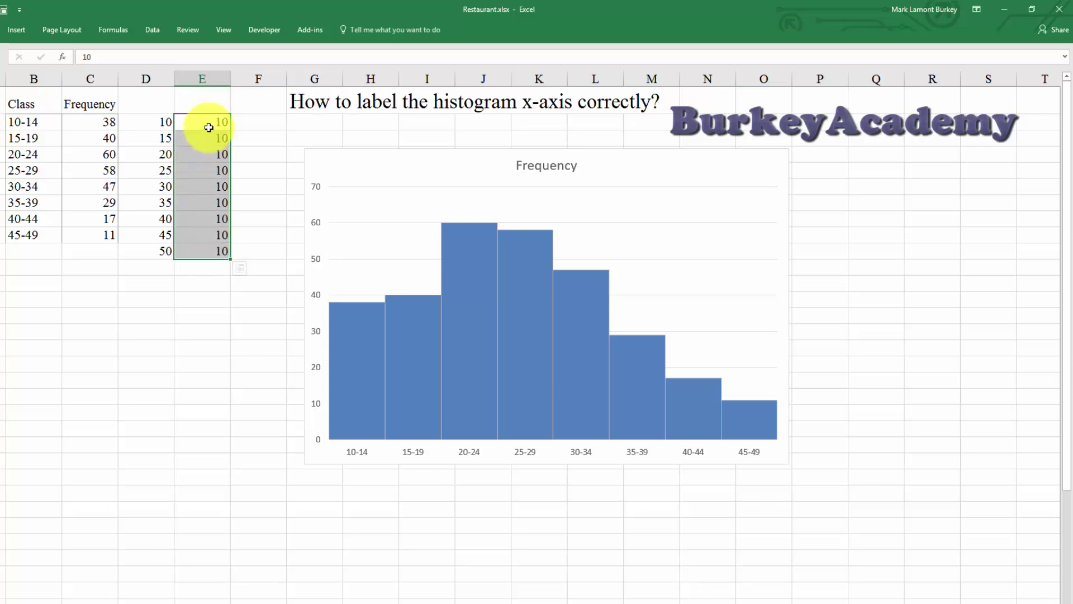
{"action": "left_click_drag", "start_coordinate": [208, 119], "coordinate": [216, 251]}
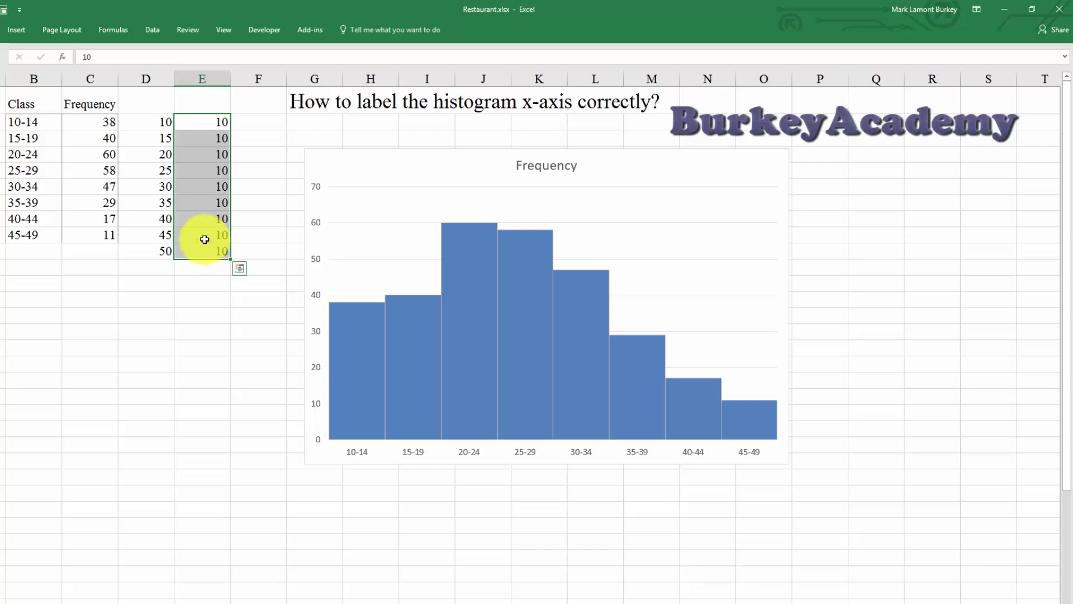
{"action": "left_click_drag", "start_coordinate": [149, 118], "coordinate": [167, 256]}
{"action": "left_click_drag", "start_coordinate": [216, 119], "coordinate": [213, 219]}
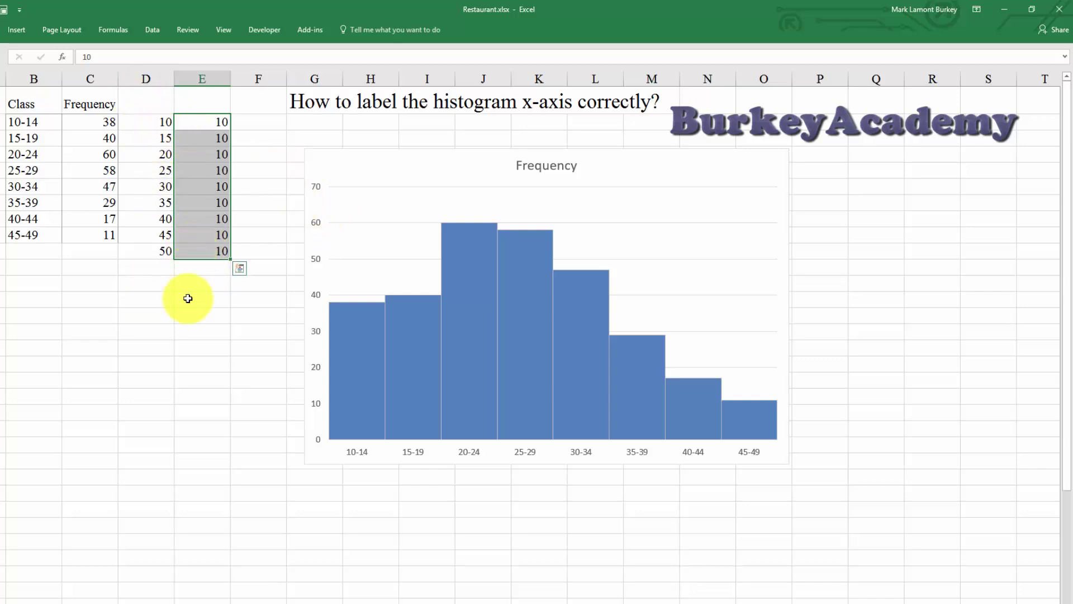
{"action": "left_click_drag", "start_coordinate": [187, 300], "coordinate": [193, 283]}
{"action": "left_click_drag", "start_coordinate": [155, 128], "coordinate": [207, 254]}
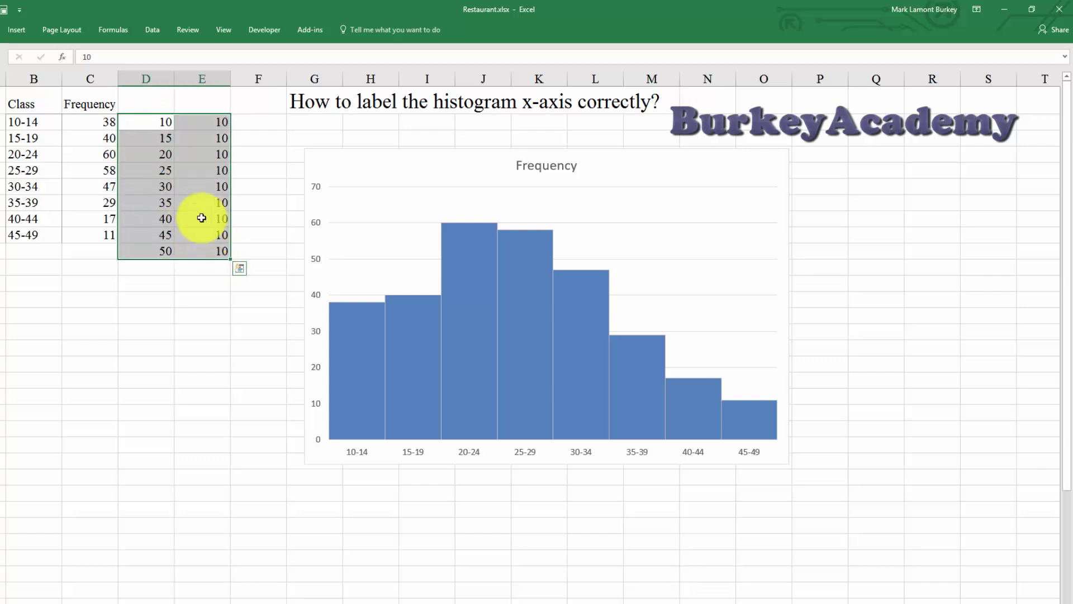
Copy D2:E10 and Paste Special it into the chart as a new series, column D as categories
{"action": "right_click", "coordinate": [142, 142]}
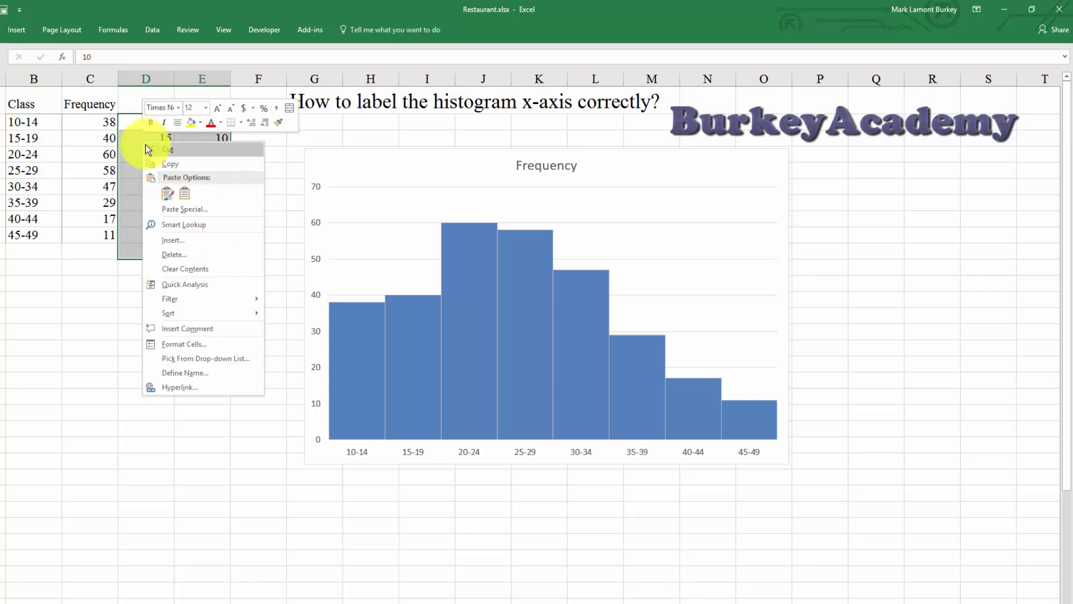
{"action": "left_click", "coordinate": [186, 167]}
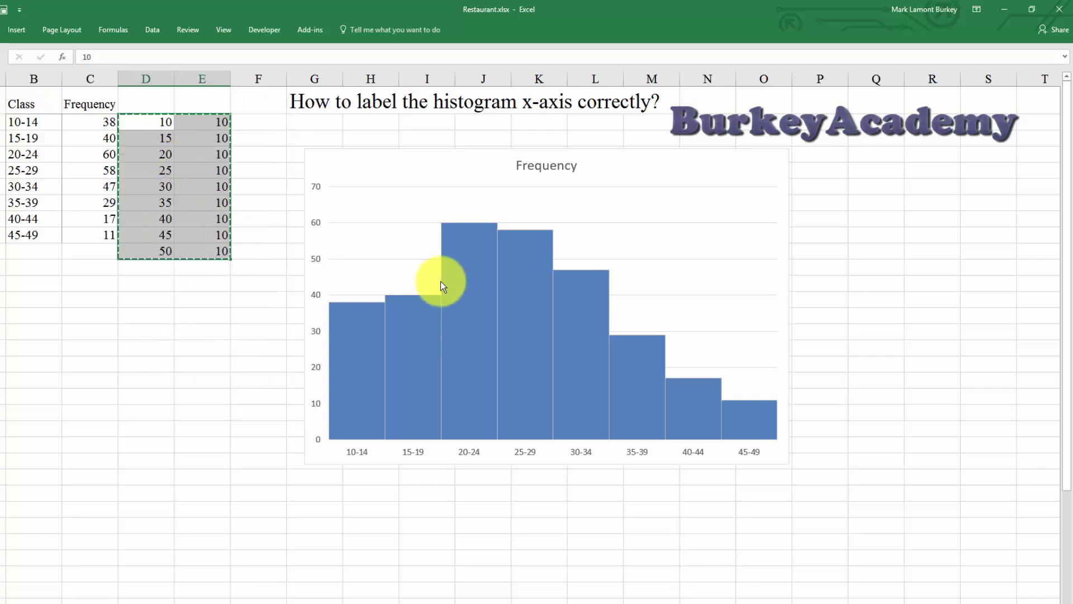
{"action": "left_click", "coordinate": [470, 253]}
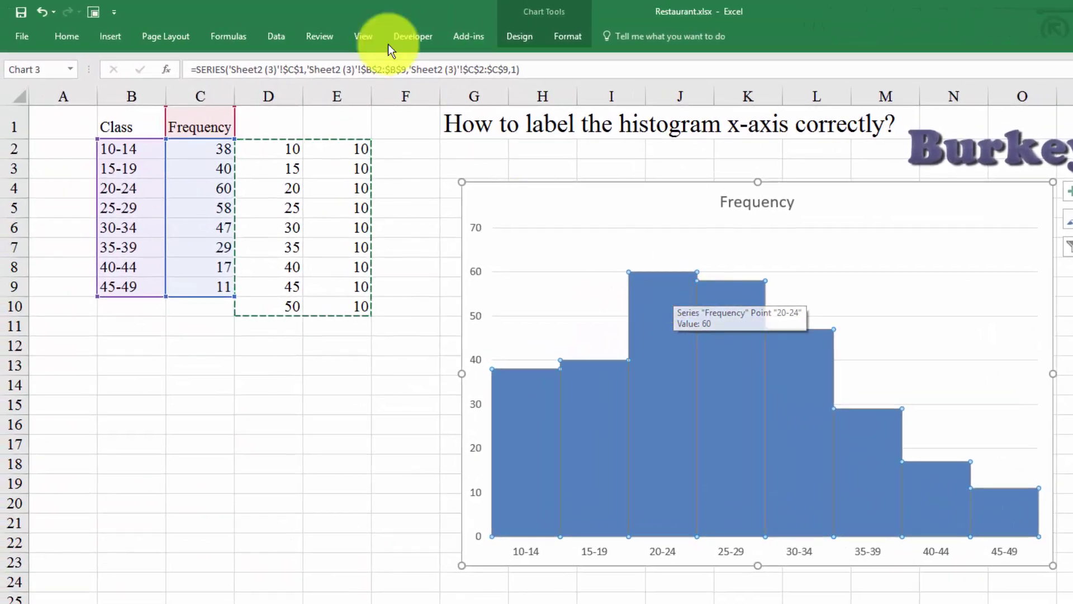
{"action": "left_click", "coordinate": [64, 39]}
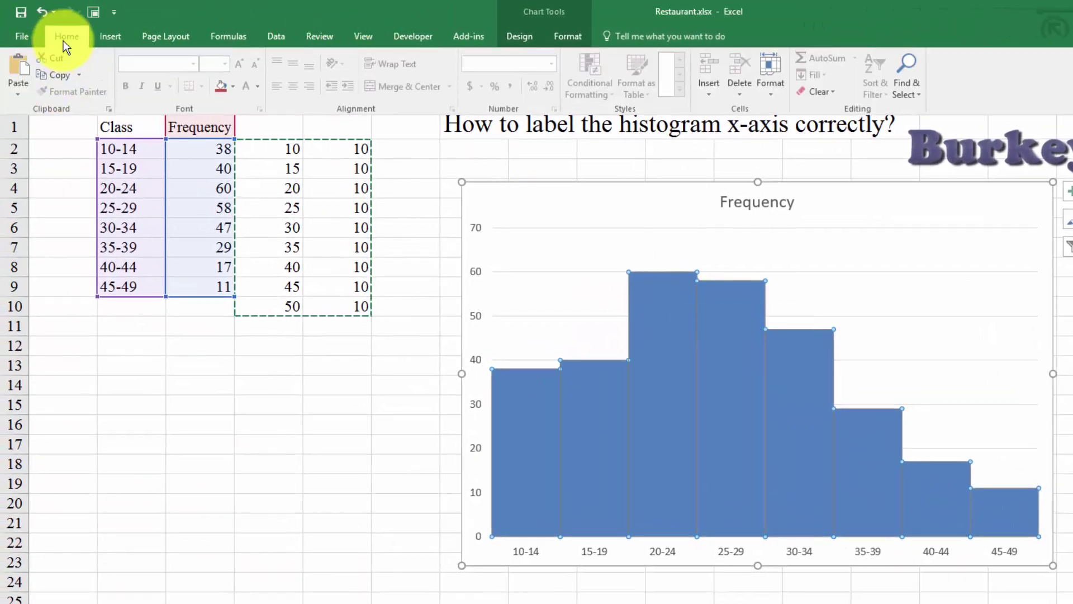
{"action": "left_click", "coordinate": [18, 93]}
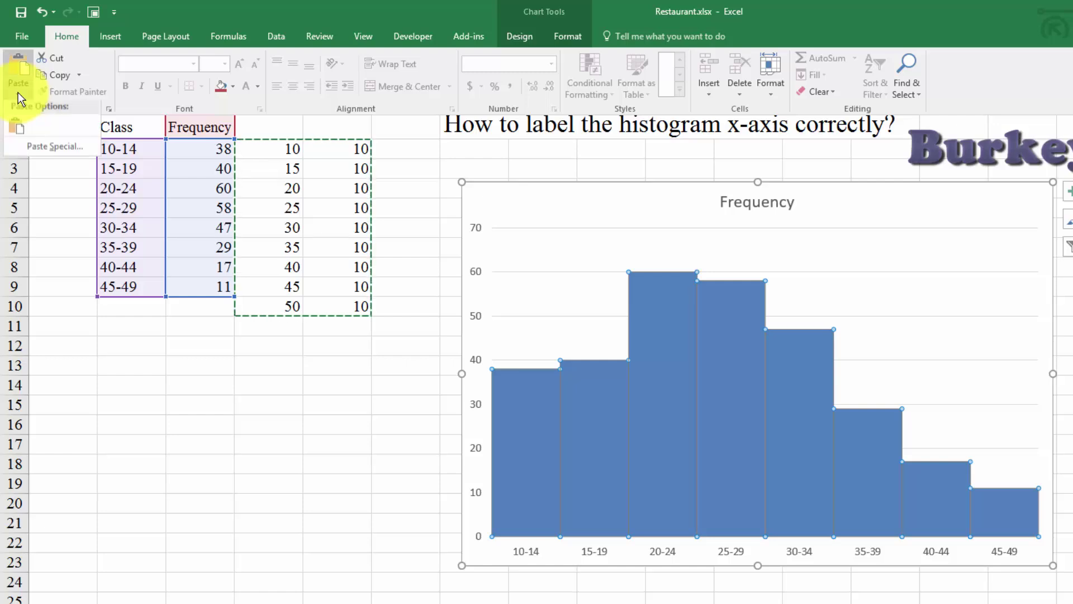
{"action": "left_click", "coordinate": [58, 150]}
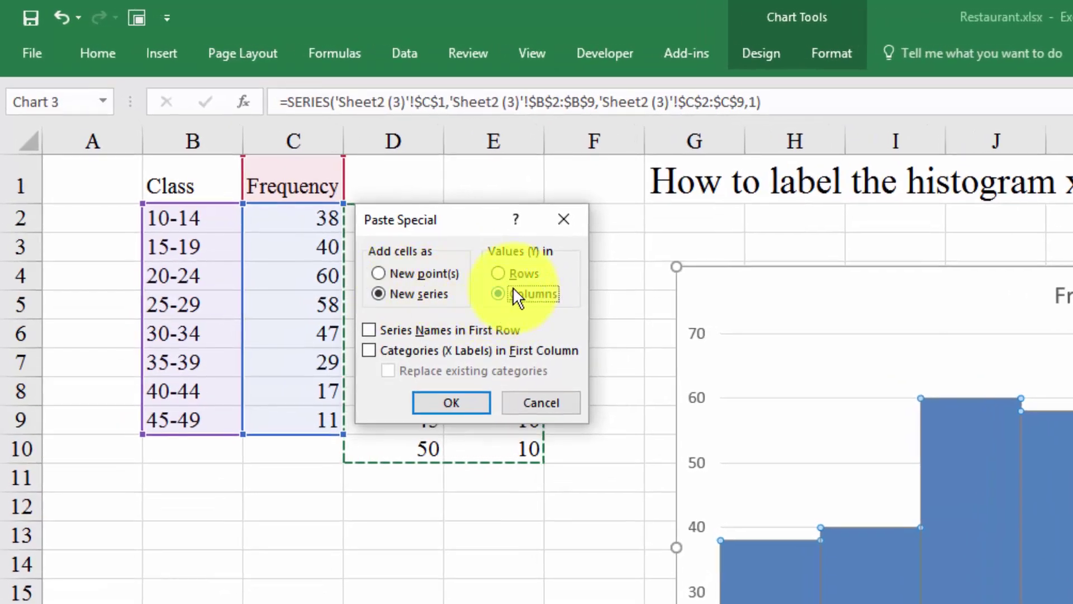
{"action": "left_click", "coordinate": [369, 349]}
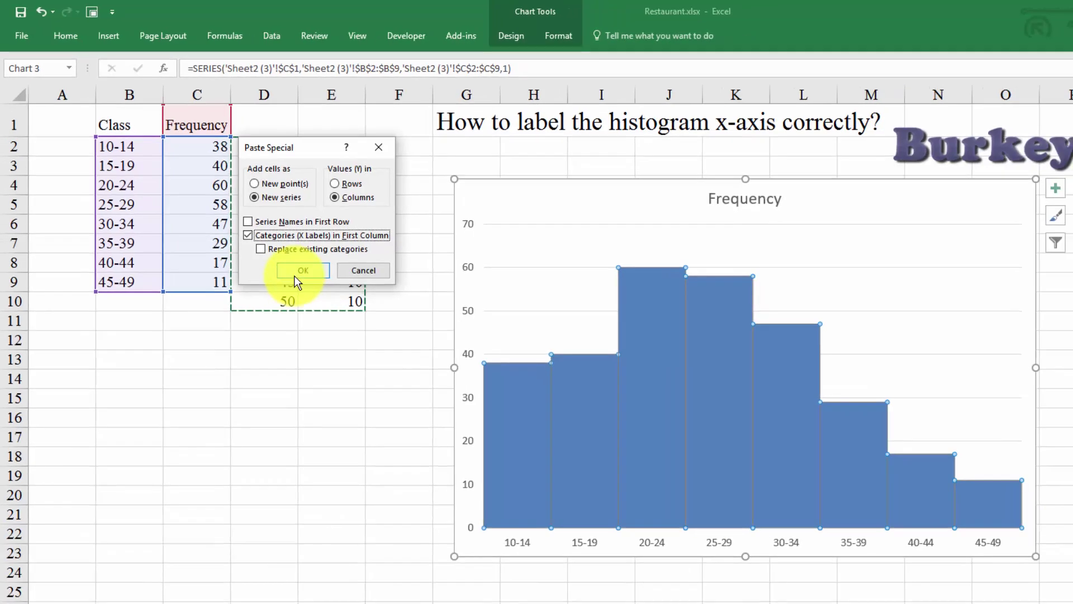
{"action": "left_click", "coordinate": [437, 409]}
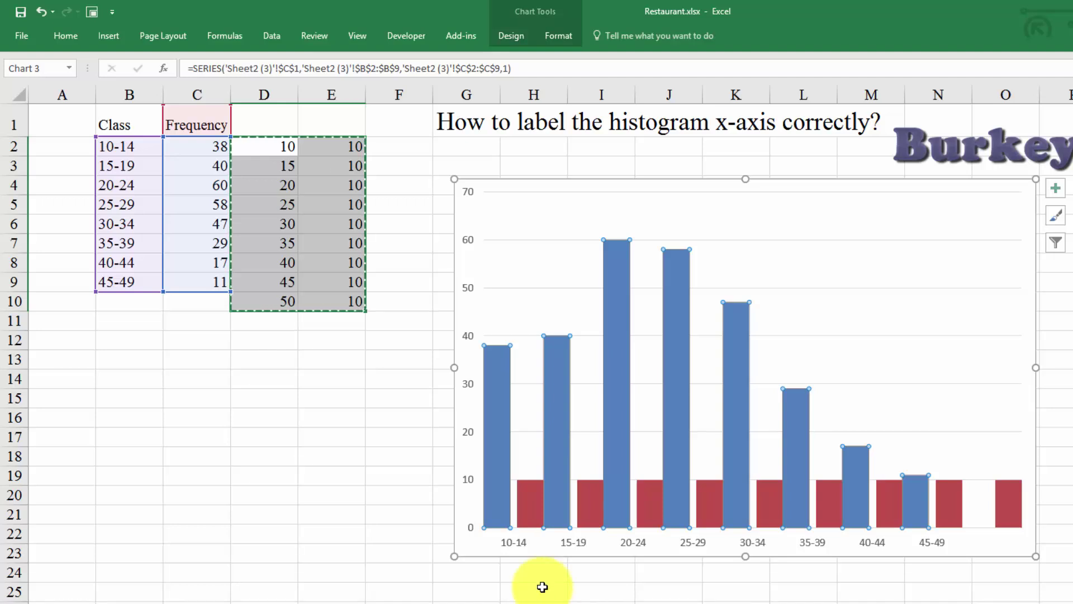
Change Series2 (the red width-10 bars) to a Line chart on the secondary axis
{"action": "mouse_move", "coordinate": [706, 505]}
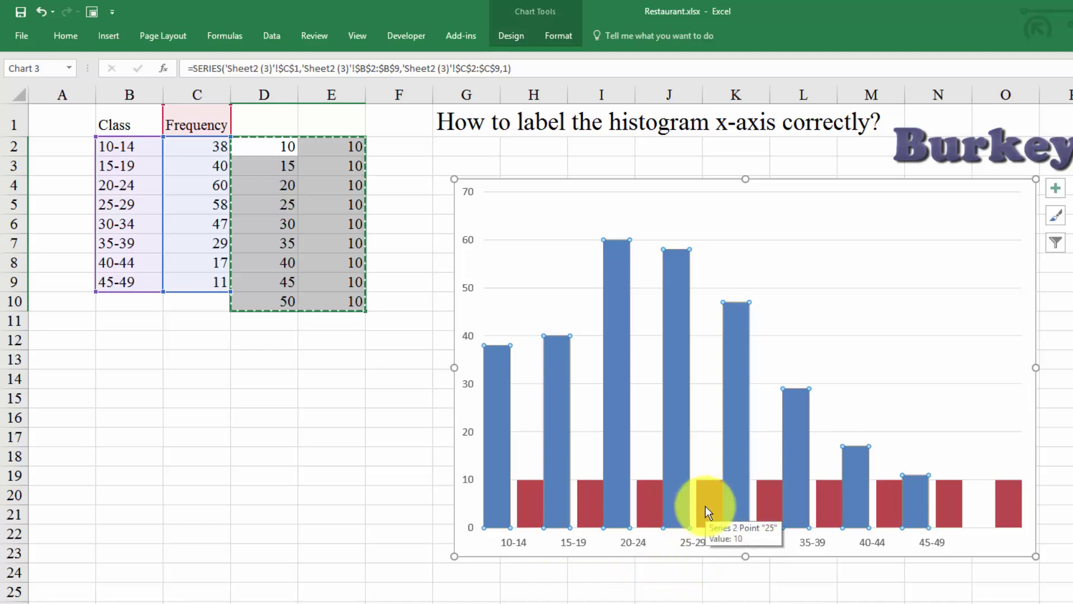
{"action": "left_click", "coordinate": [707, 493]}
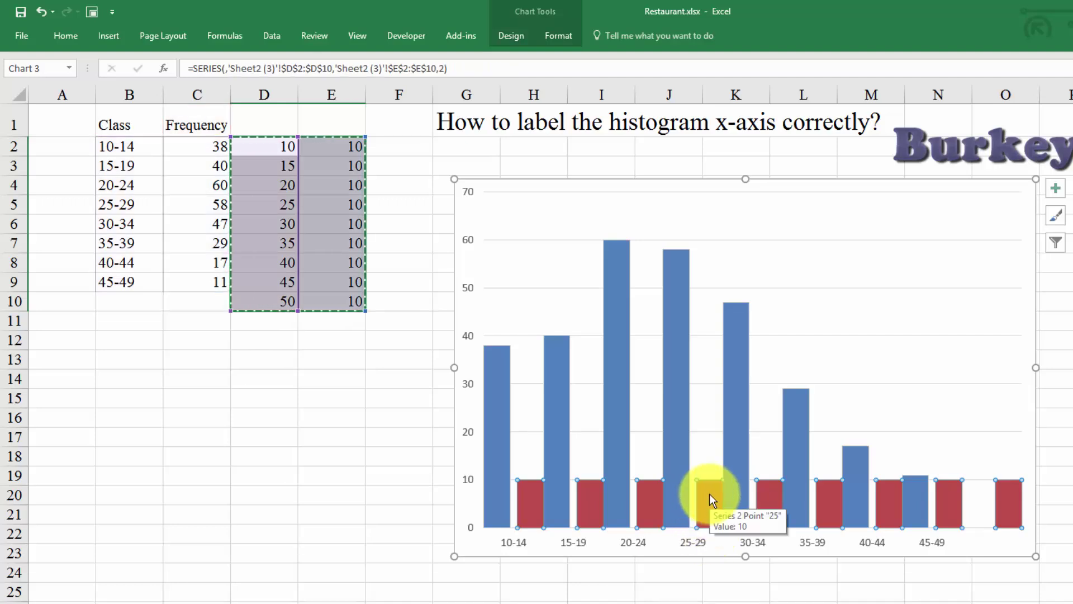
{"action": "right_click", "coordinate": [709, 494]}
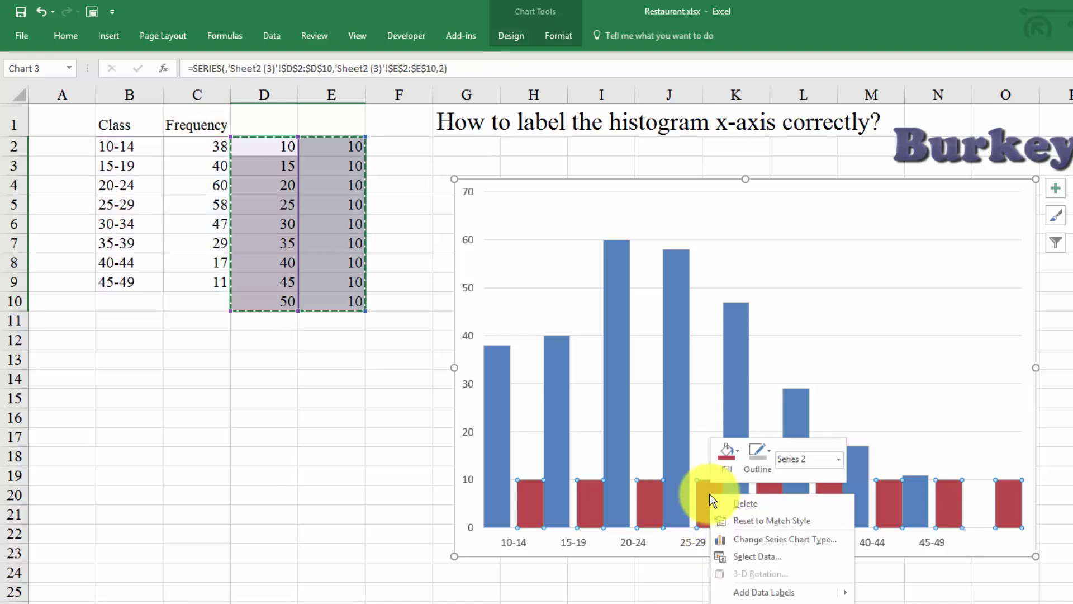
{"action": "left_click", "coordinate": [769, 539]}
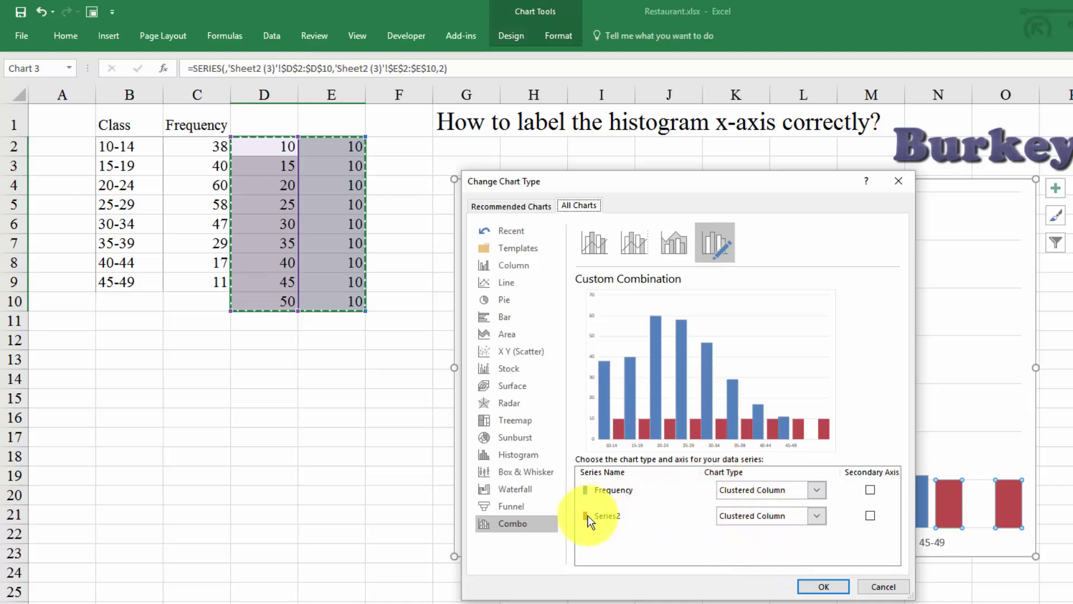
{"action": "left_click", "coordinate": [818, 514]}
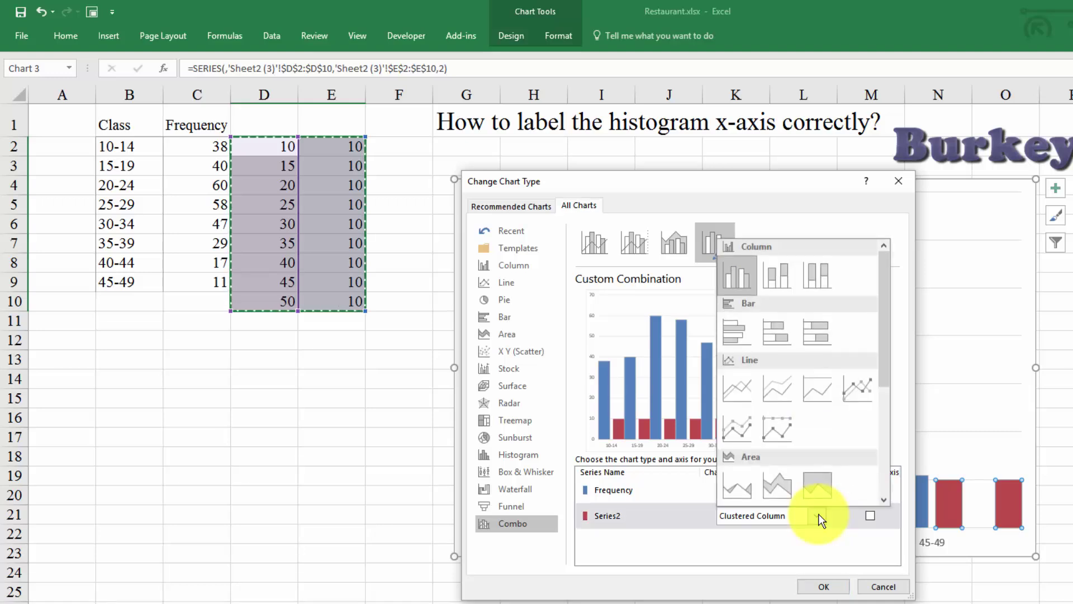
{"action": "left_click", "coordinate": [737, 387]}
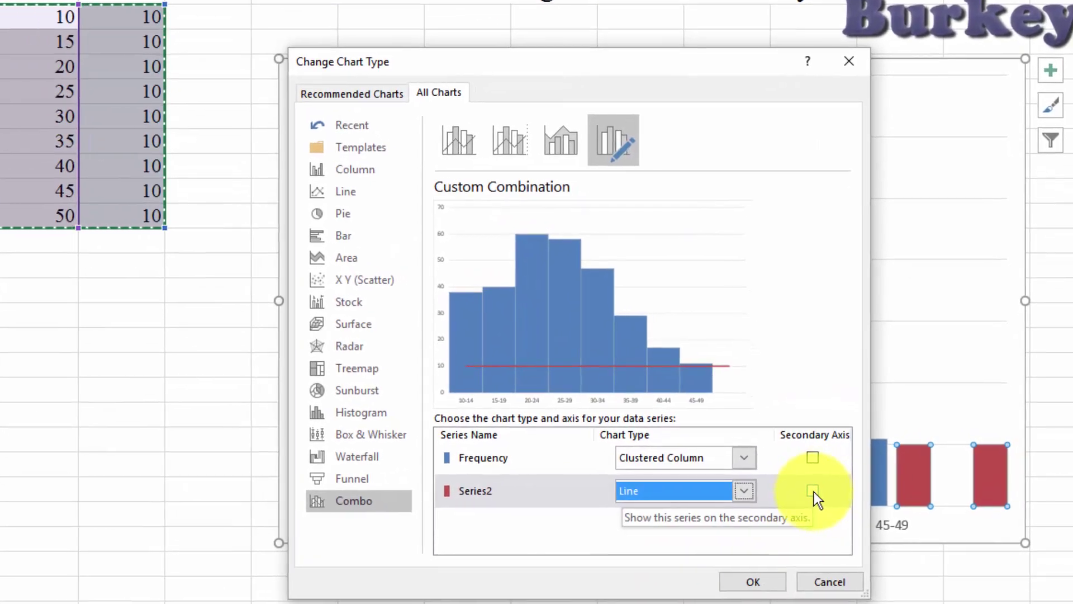
{"action": "left_click", "coordinate": [814, 492]}
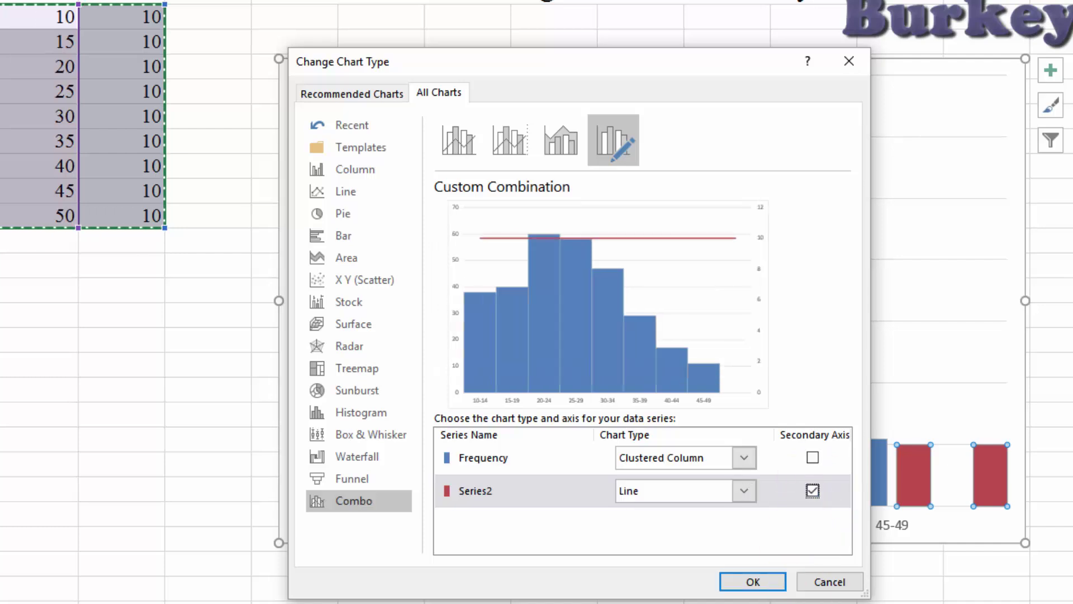
{"action": "left_click", "coordinate": [749, 582]}
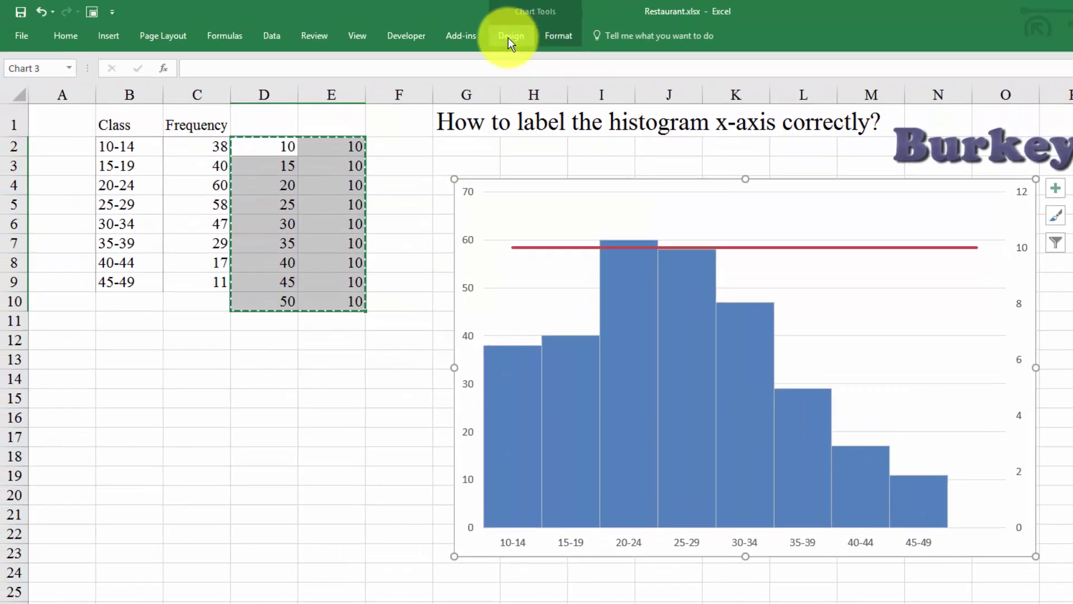
Add a Secondary Horizontal axis via Add Chart Element > Axes, then collapse the ribbon
{"action": "left_click", "coordinate": [510, 36]}
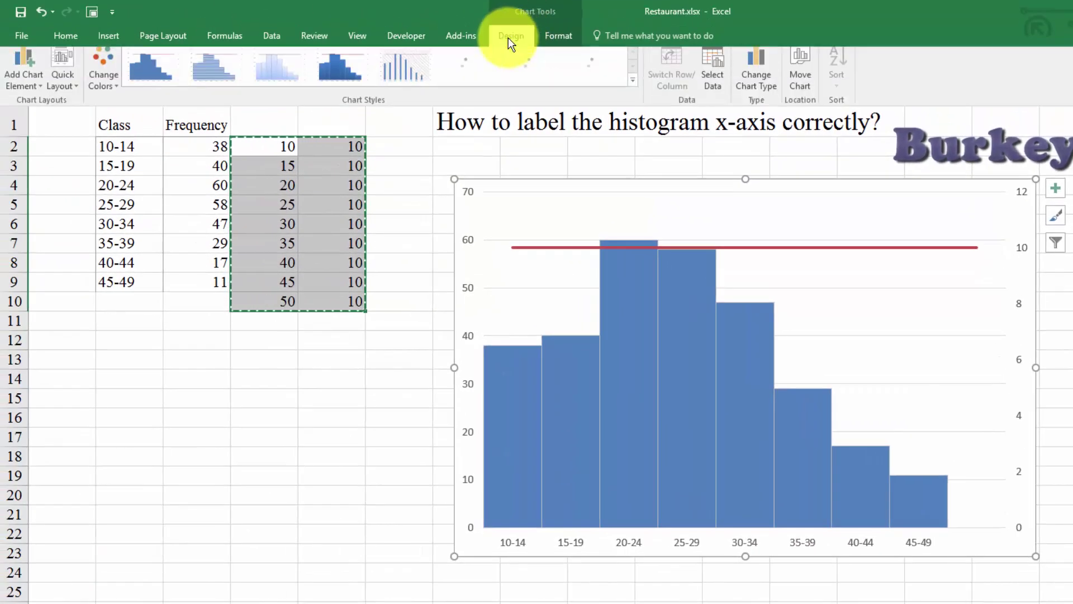
{"action": "left_click", "coordinate": [16, 83]}
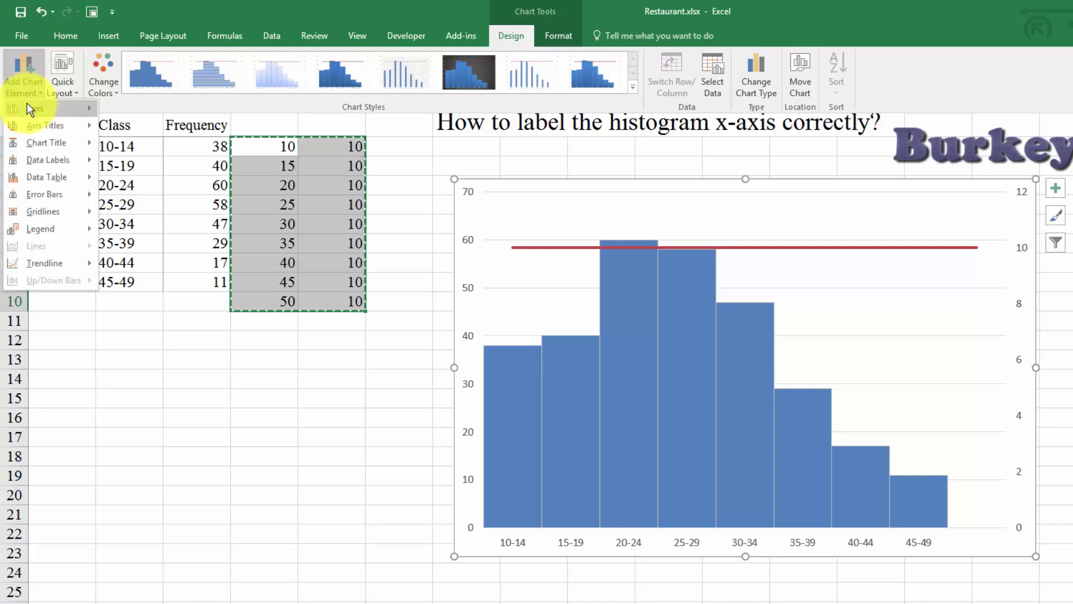
{"action": "mouse_move", "coordinate": [29, 107]}
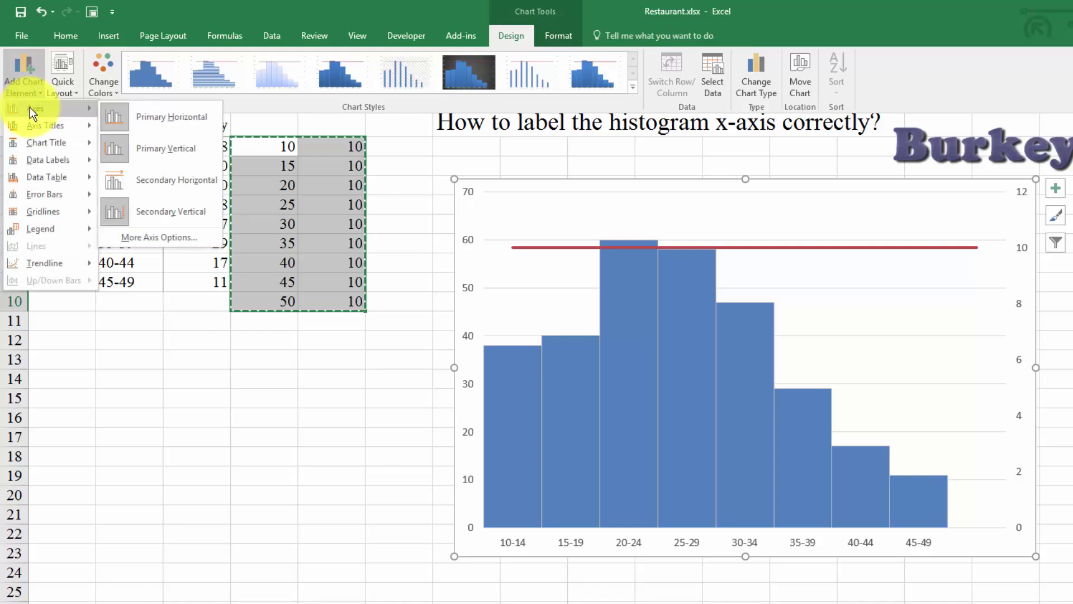
{"action": "left_click", "coordinate": [169, 179]}
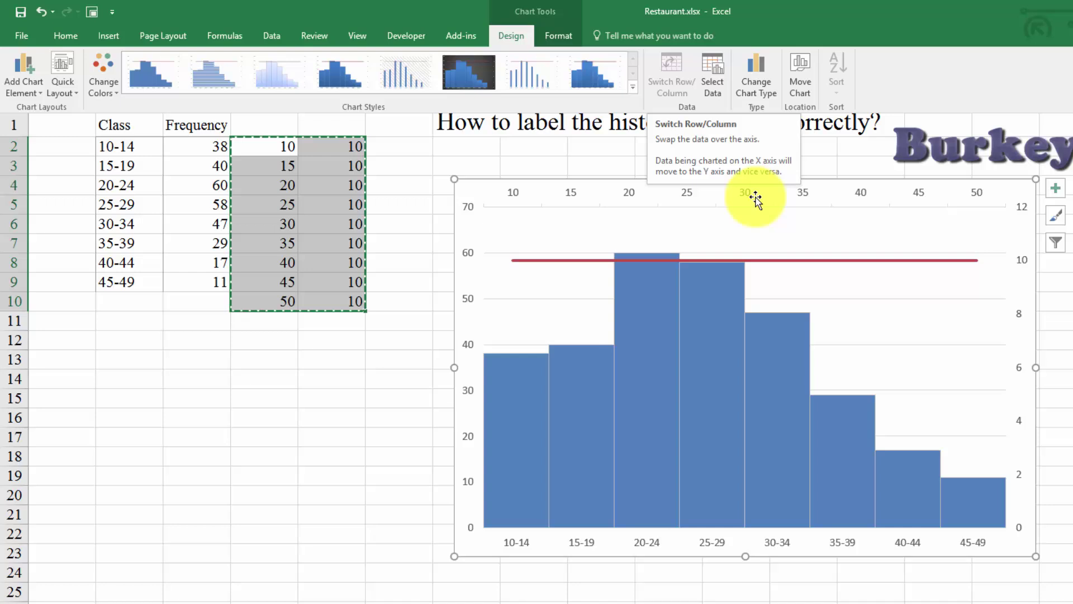
{"action": "key", "text": "ctrl+F1"}
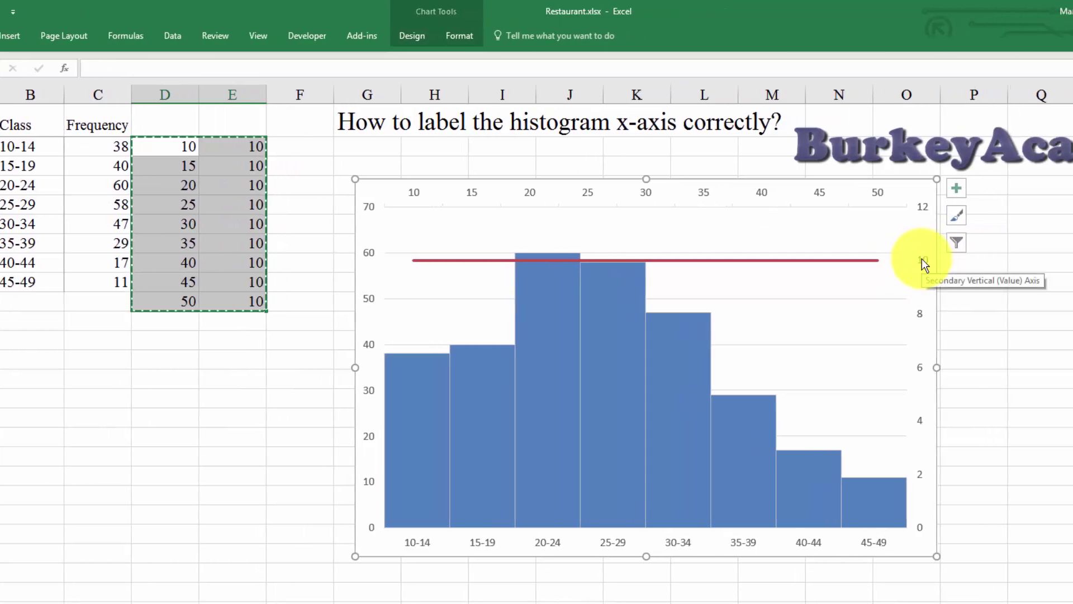
Format the secondary value axis so the horizontal axis crosses at axis value 0
{"action": "right_click", "coordinate": [921, 258]}
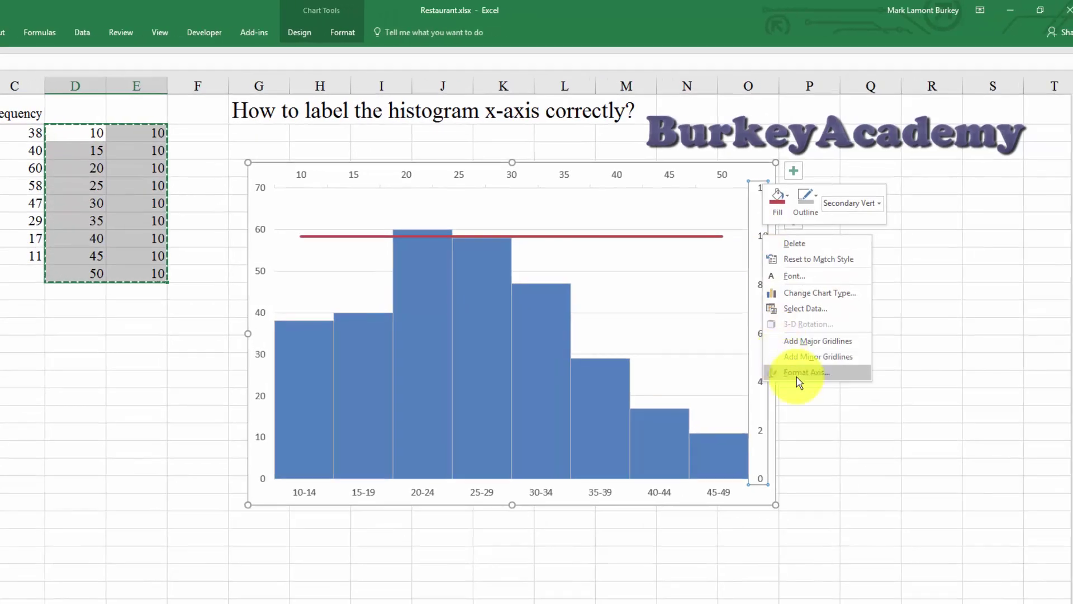
{"action": "left_click", "coordinate": [799, 373]}
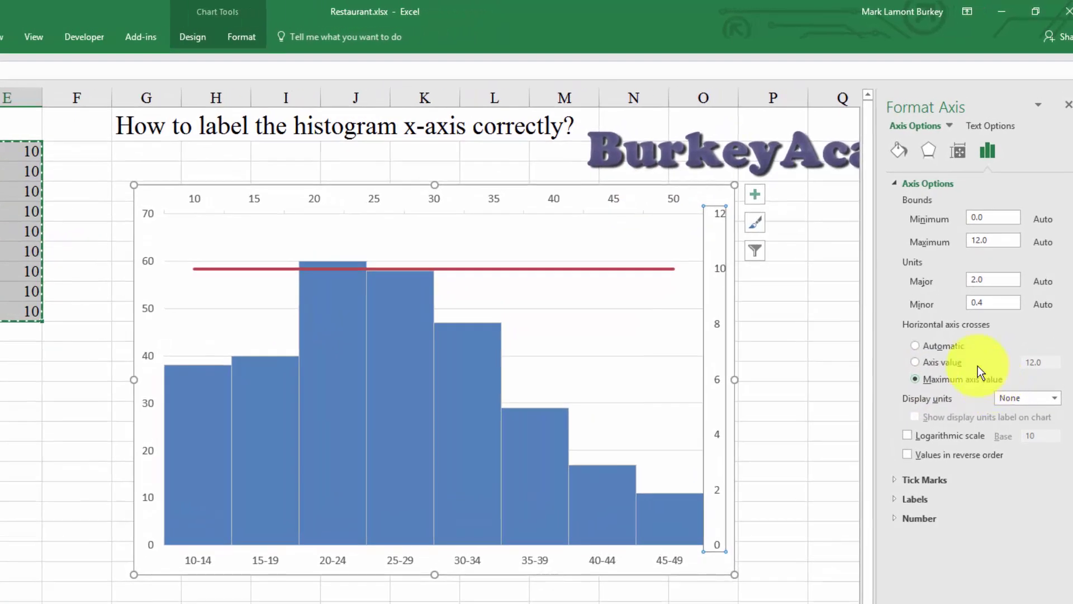
{"action": "left_click", "coordinate": [915, 362]}
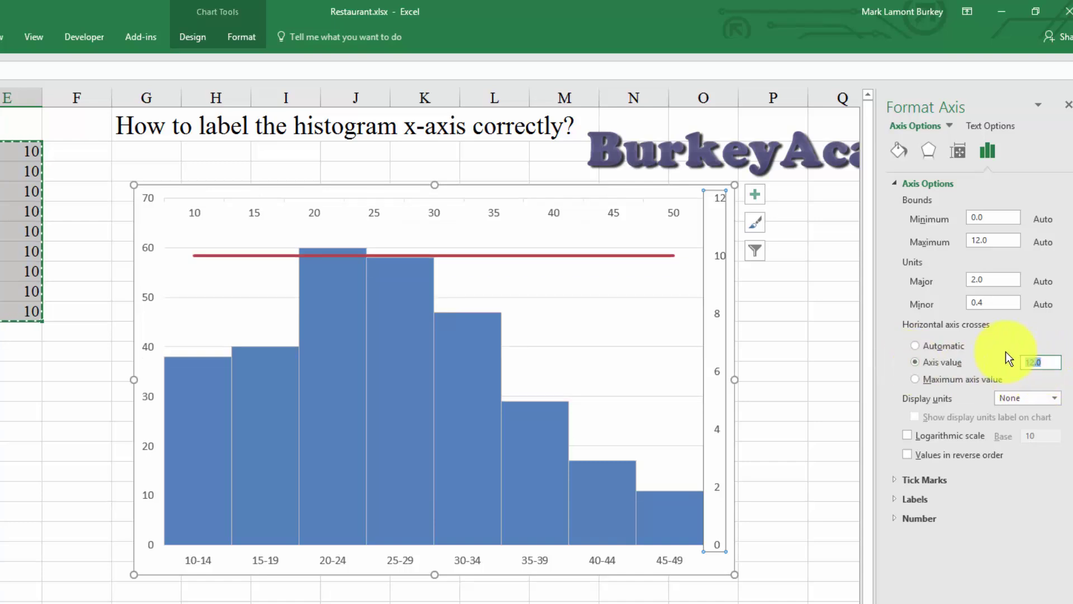
{"action": "type", "text": "0"}
{"action": "key", "text": "Return"}
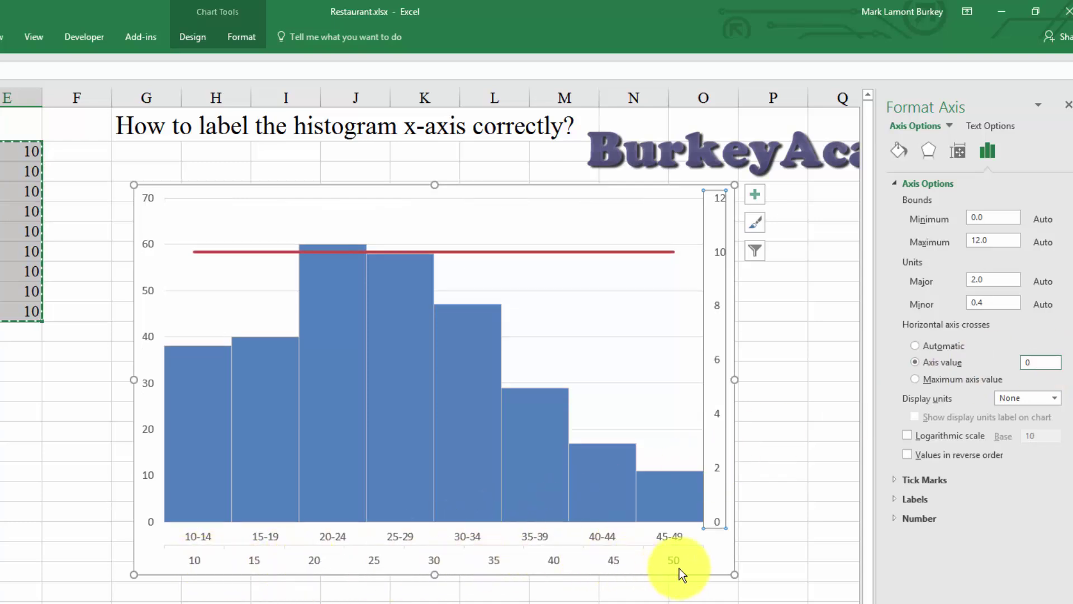
{"action": "left_click", "coordinate": [804, 509]}
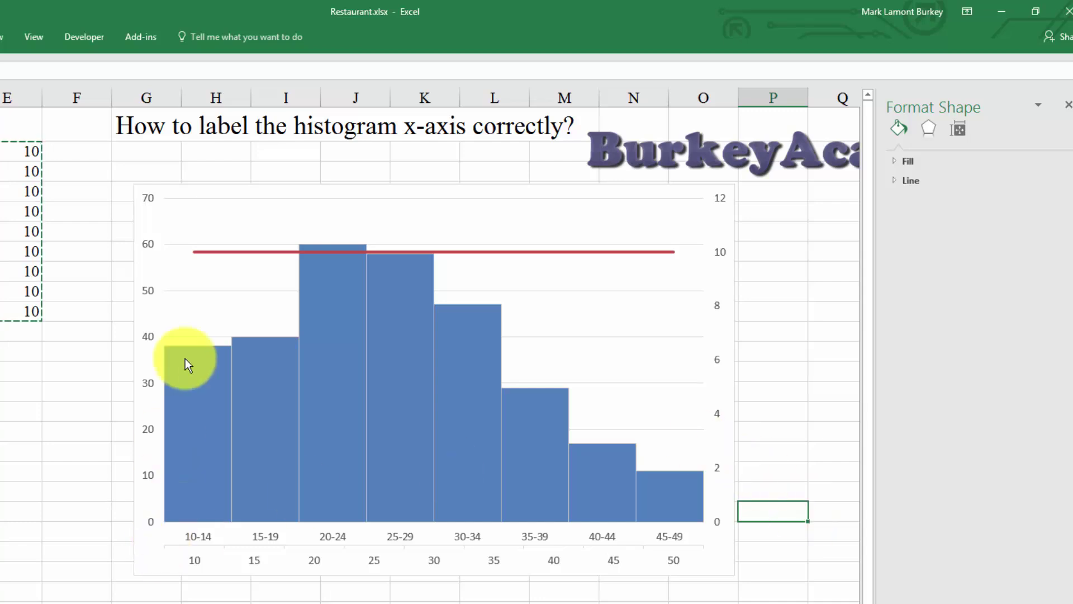
Format the left value axis so the horizontal axis crosses at the Maximum axis value
{"action": "mouse_move", "coordinate": [187, 360]}
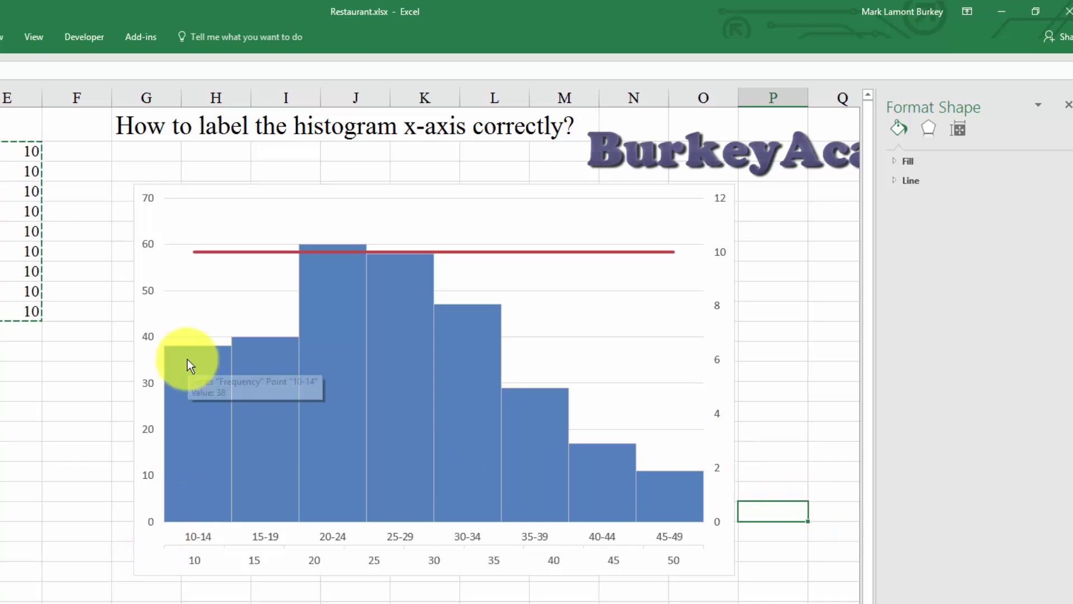
{"action": "left_click", "coordinate": [148, 337]}
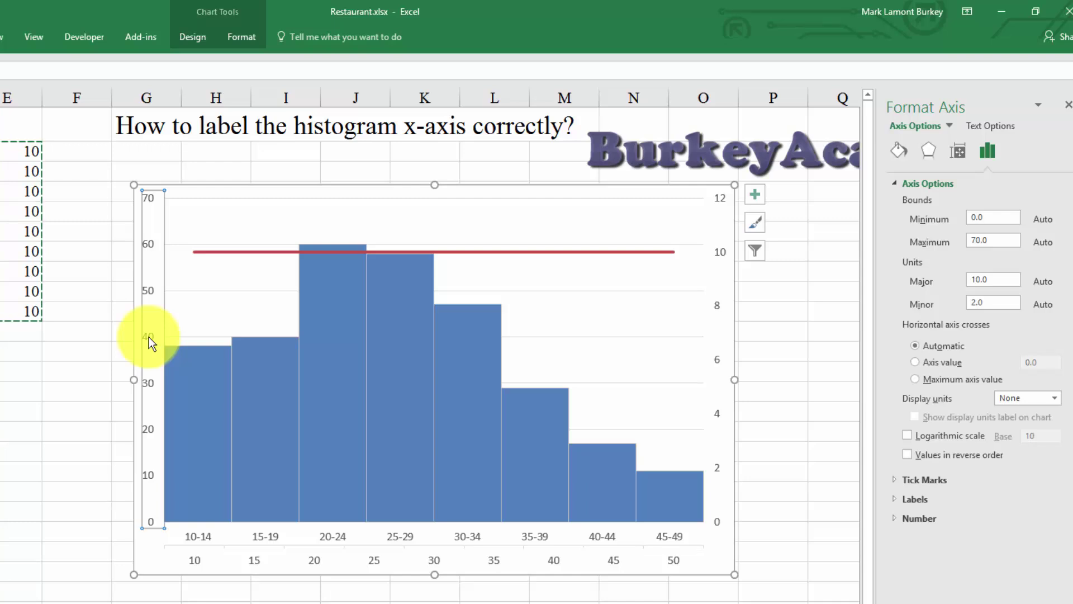
{"action": "right_click", "coordinate": [149, 336]}
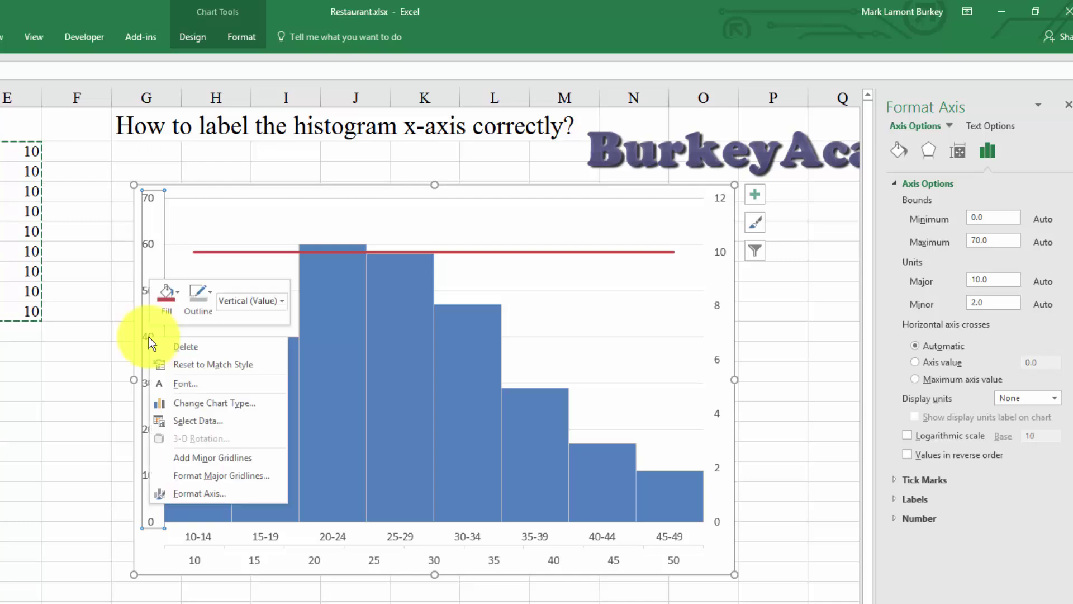
{"action": "left_click", "coordinate": [212, 495]}
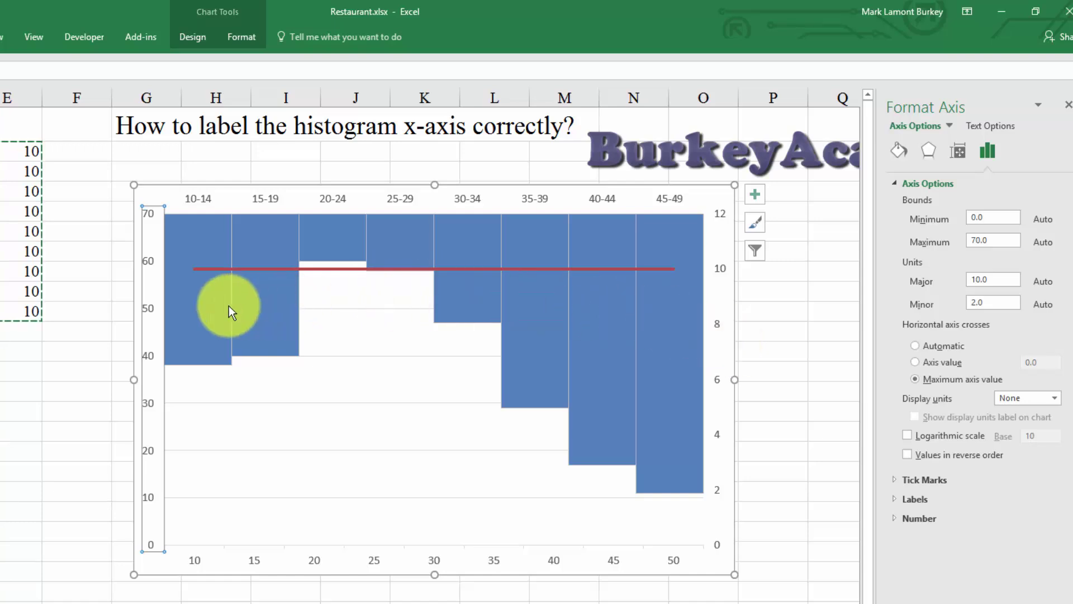
{"action": "mouse_move", "coordinate": [565, 307]}
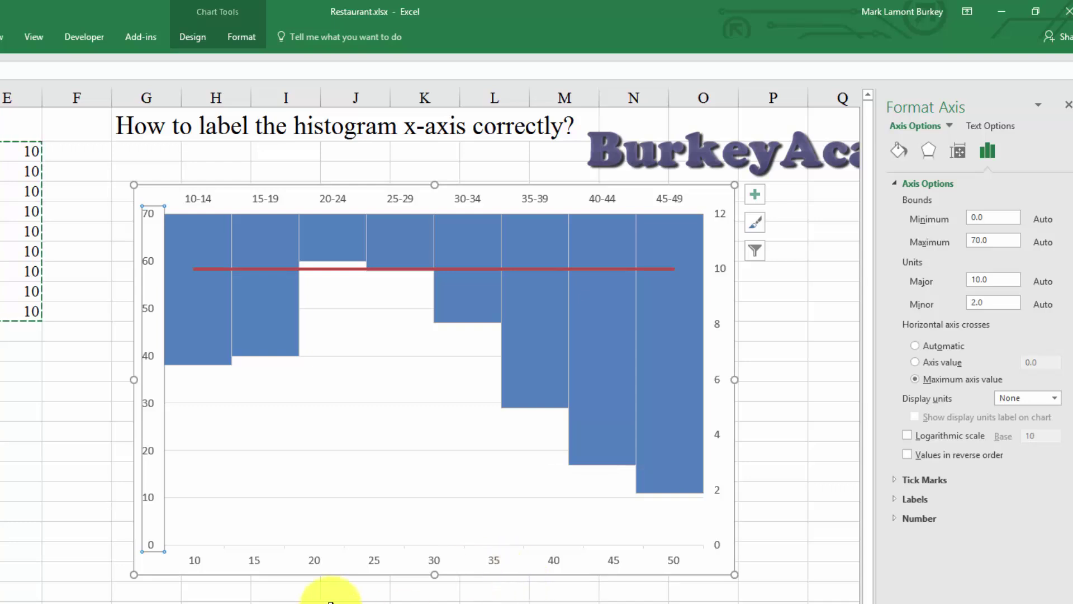
{"action": "mouse_move", "coordinate": [185, 327]}
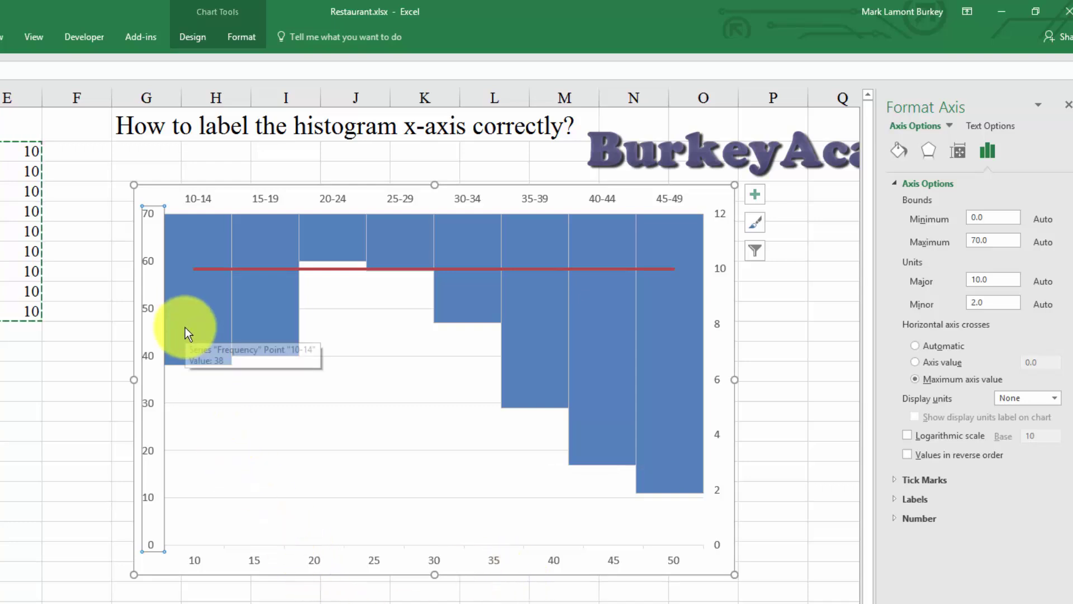
Delete the left vertical value axis, leaving the 0–70 scale on the right
{"action": "right_click", "coordinate": [149, 261]}
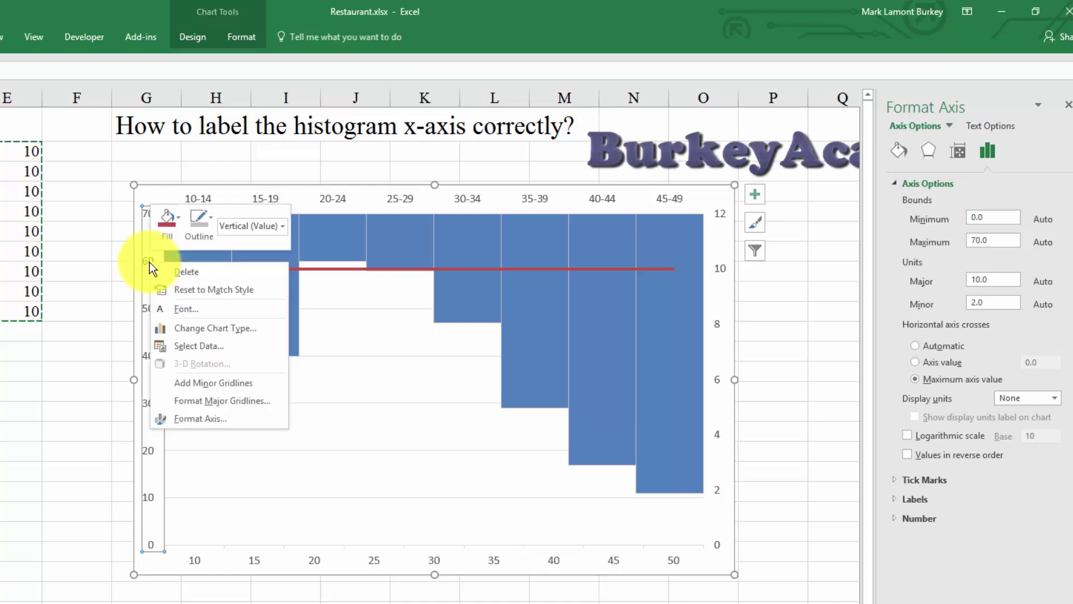
{"action": "left_click", "coordinate": [189, 276]}
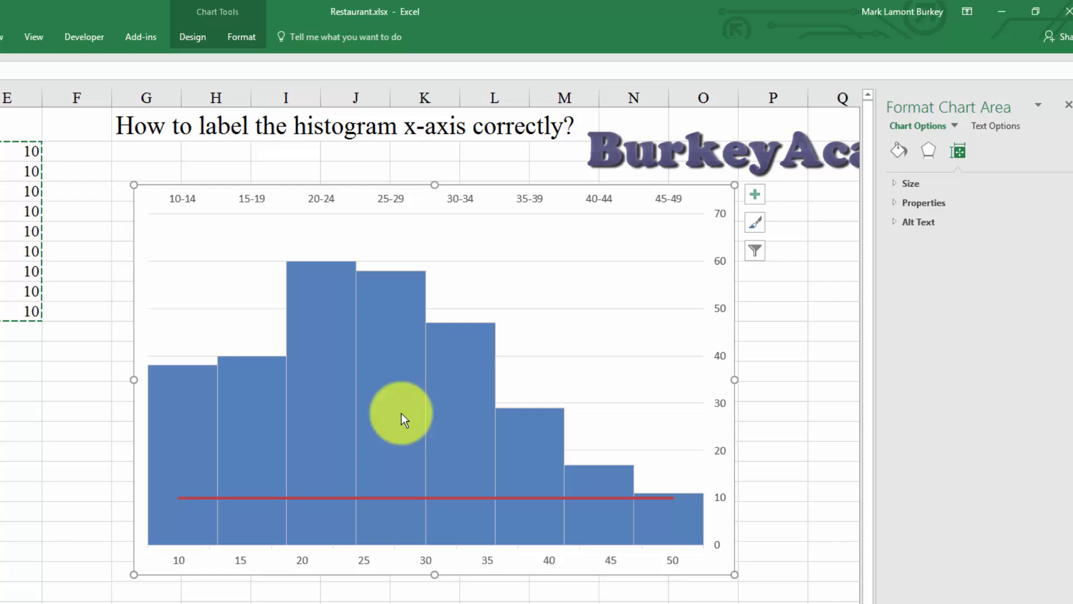
{"action": "mouse_move", "coordinate": [528, 509]}
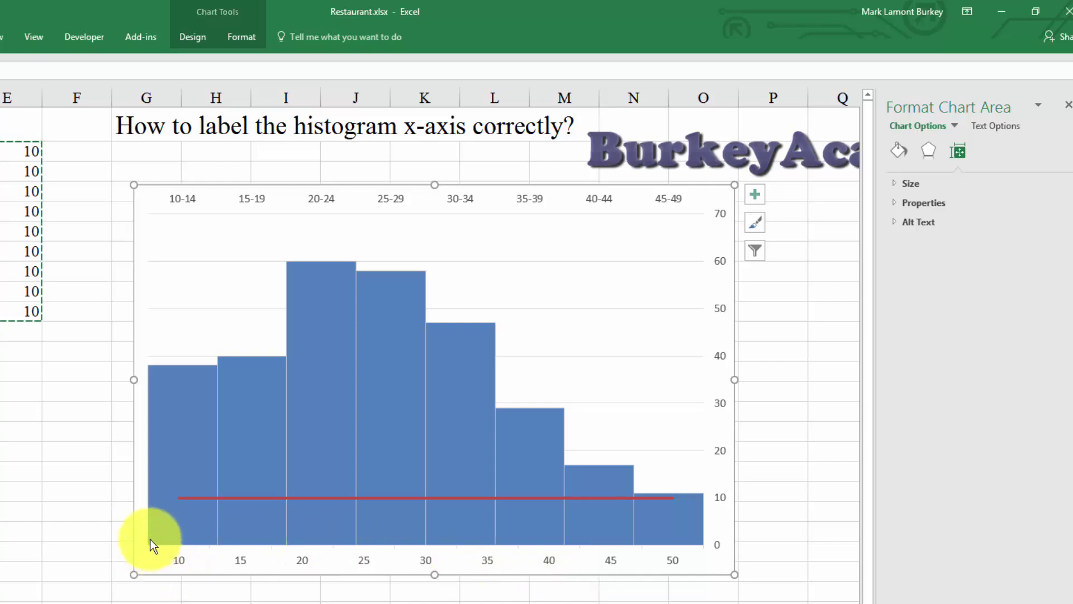
Set the bottom axis position to On tick marks so labels 10–50 sit on the bar edges
{"action": "right_click", "coordinate": [485, 561]}
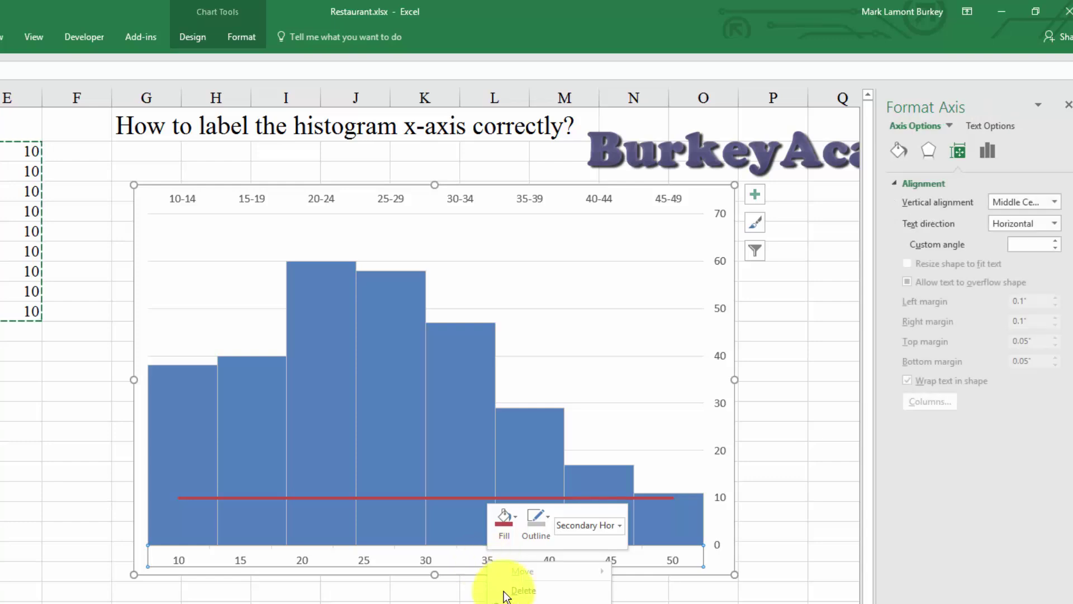
{"action": "left_click", "coordinate": [522, 602]}
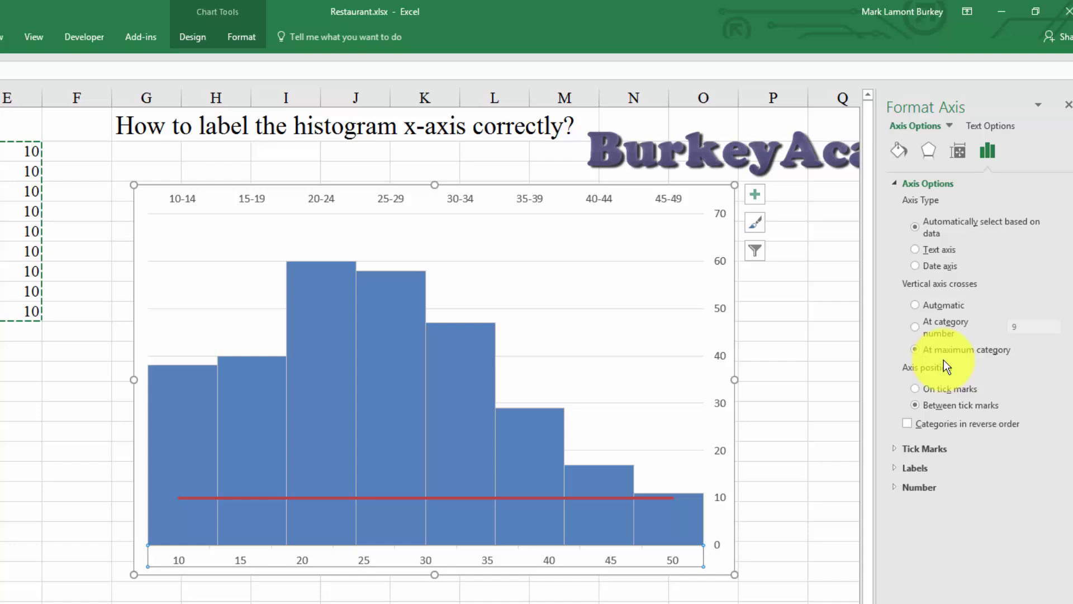
{"action": "left_click", "coordinate": [914, 390]}
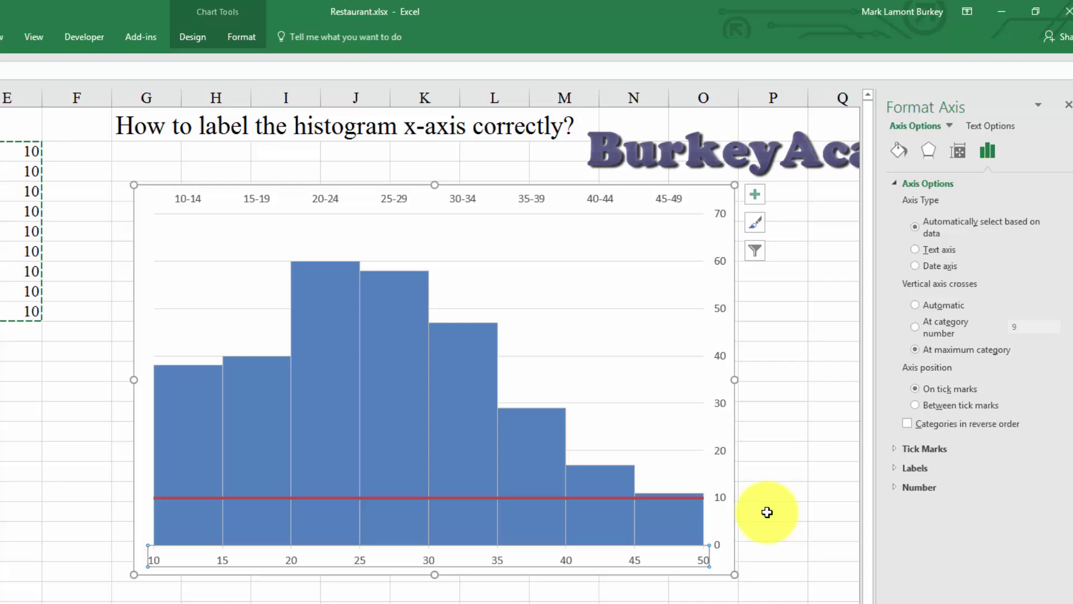
{"action": "left_click", "coordinate": [618, 592]}
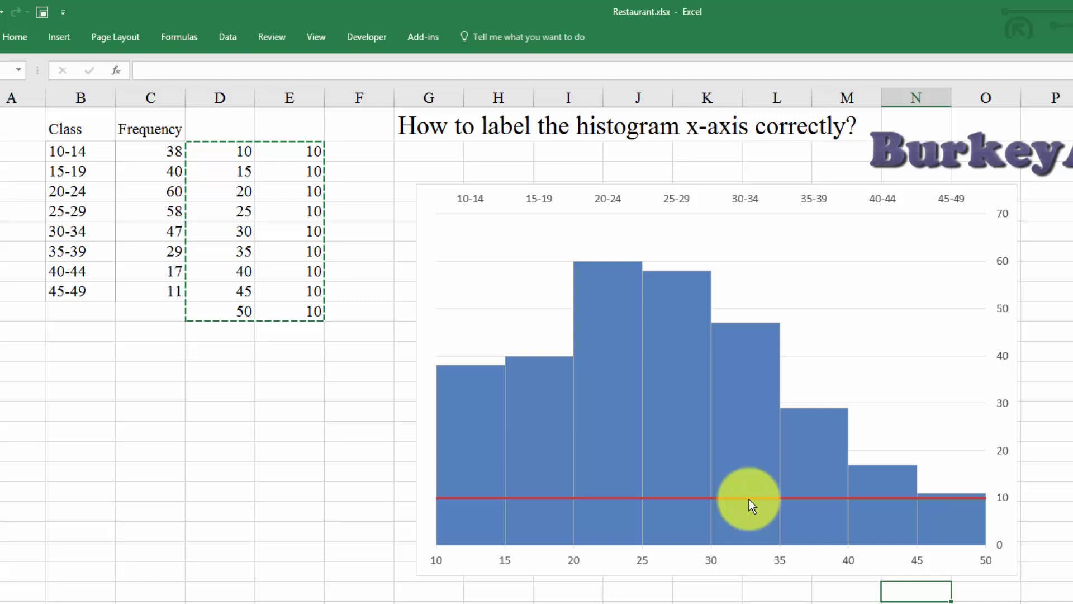
{"action": "mouse_move", "coordinate": [749, 499]}
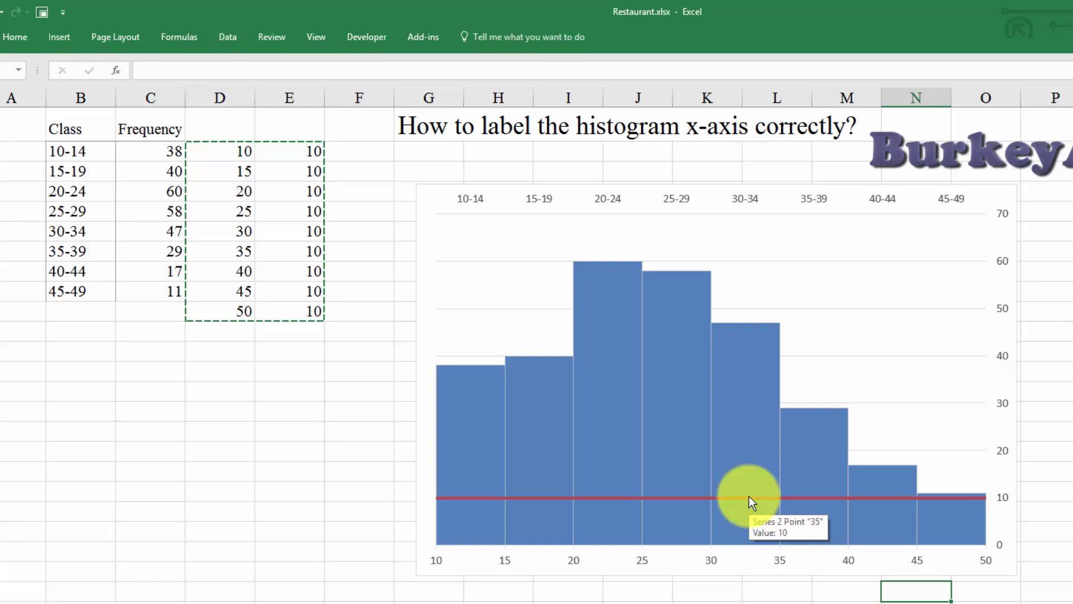
Change the font colour of the top category axis labels 10-14 through 45-49 to white
{"action": "left_click", "coordinate": [680, 200]}
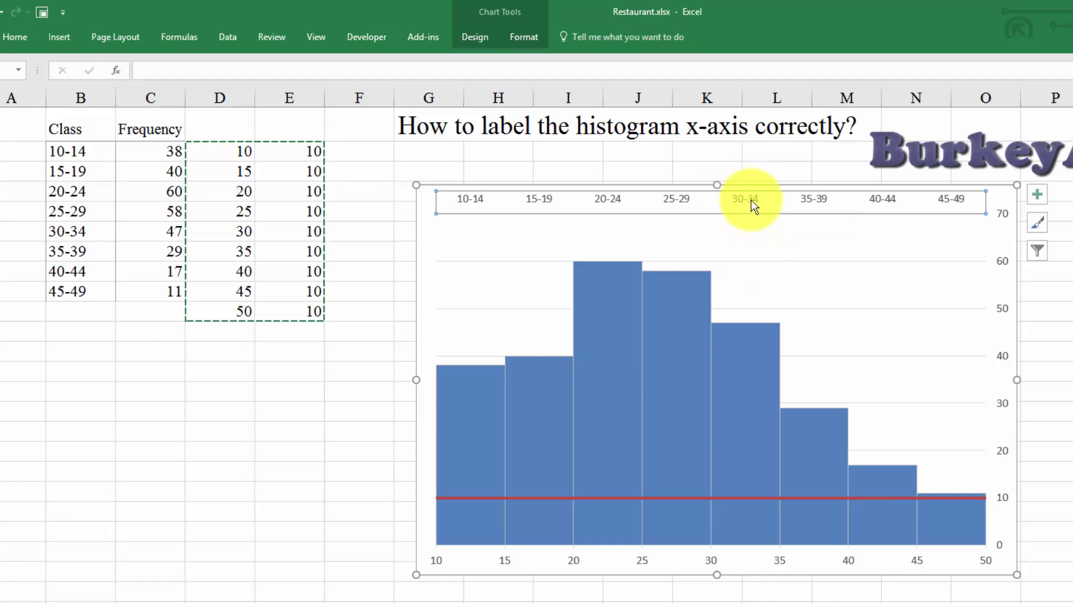
{"action": "left_click", "coordinate": [21, 37]}
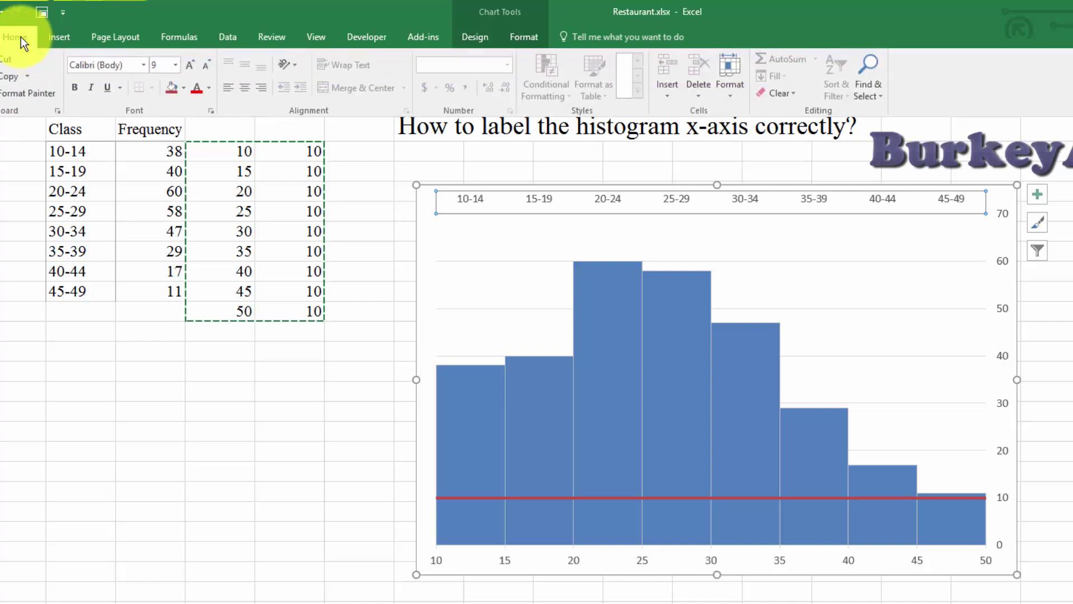
{"action": "left_click", "coordinate": [210, 87]}
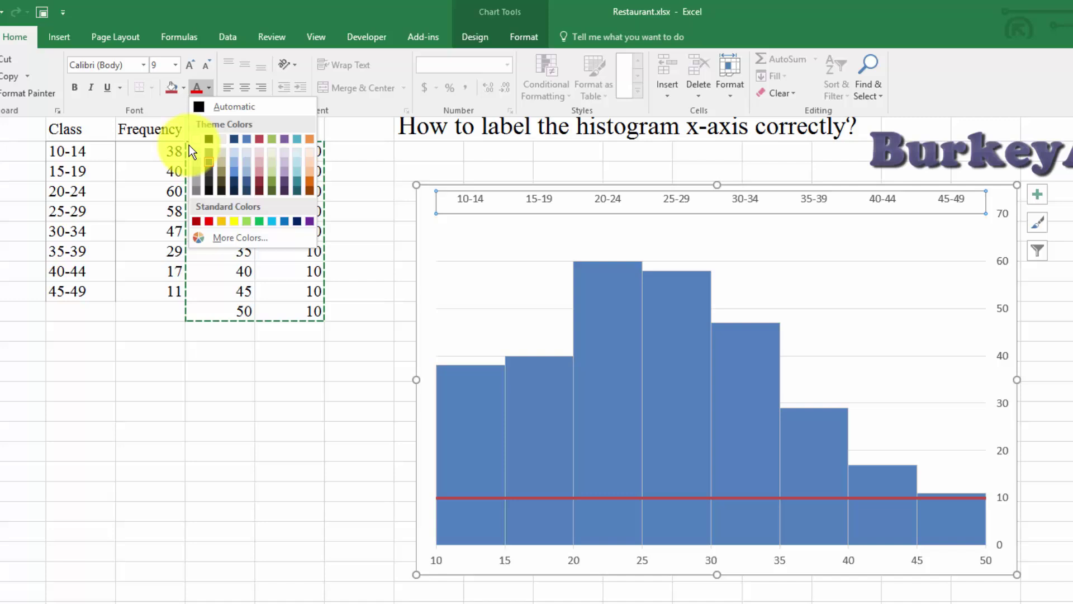
{"action": "left_click", "coordinate": [196, 140]}
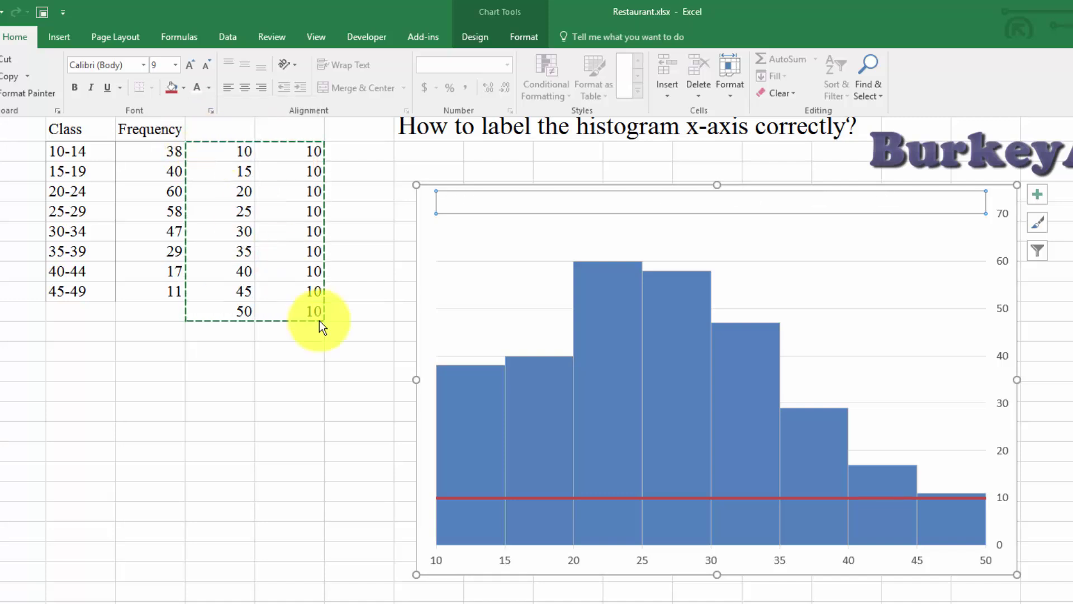
{"action": "left_click", "coordinate": [576, 600]}
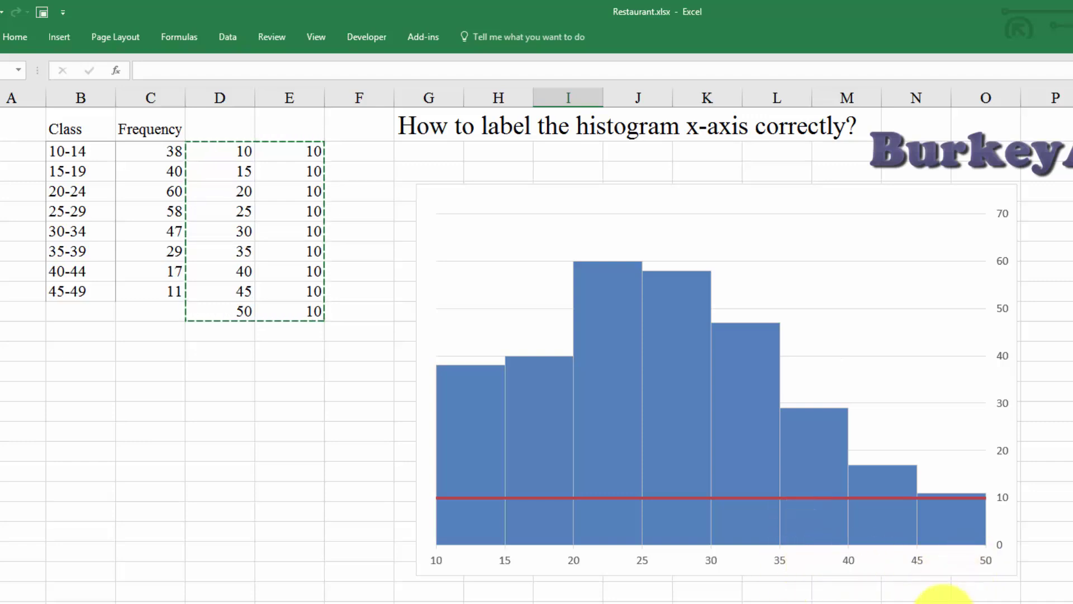
Set the red width-10 series line to No line in Format Data Series
{"action": "double_click", "coordinate": [870, 496]}
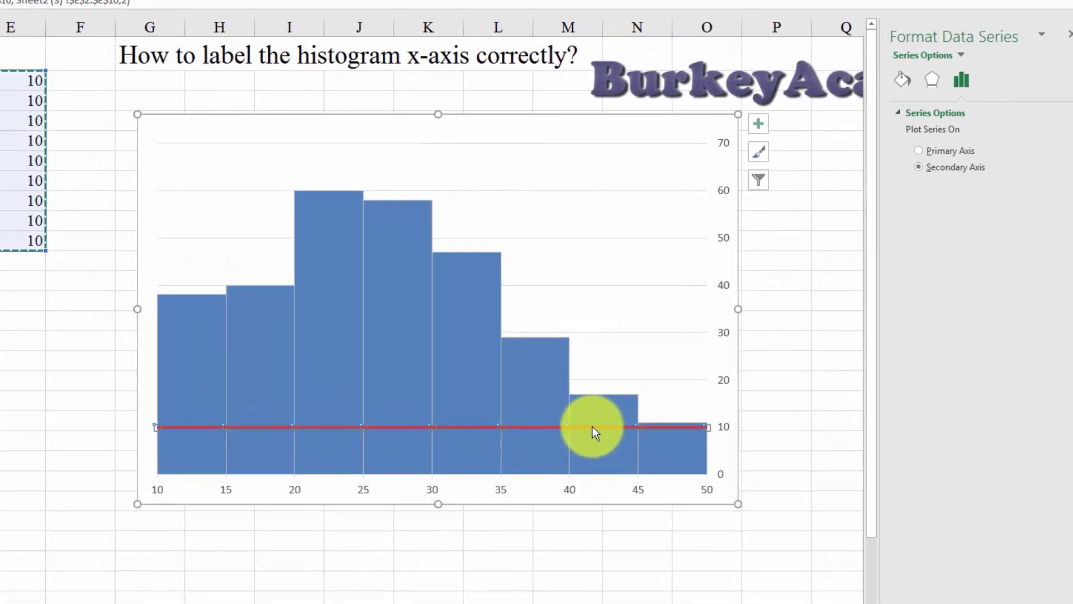
{"action": "right_click", "coordinate": [594, 432]}
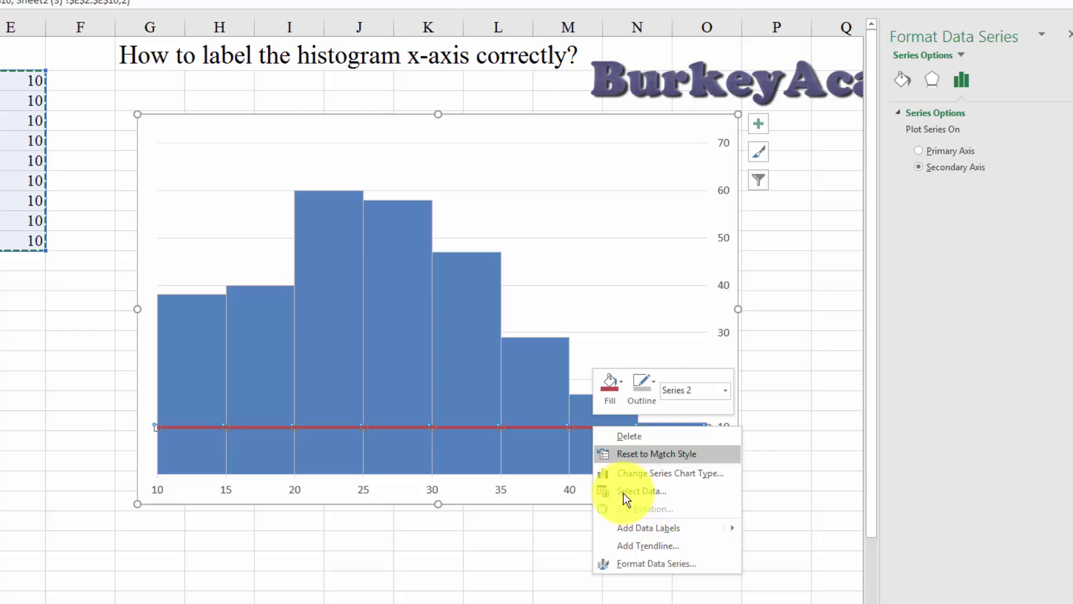
{"action": "left_click", "coordinate": [640, 564]}
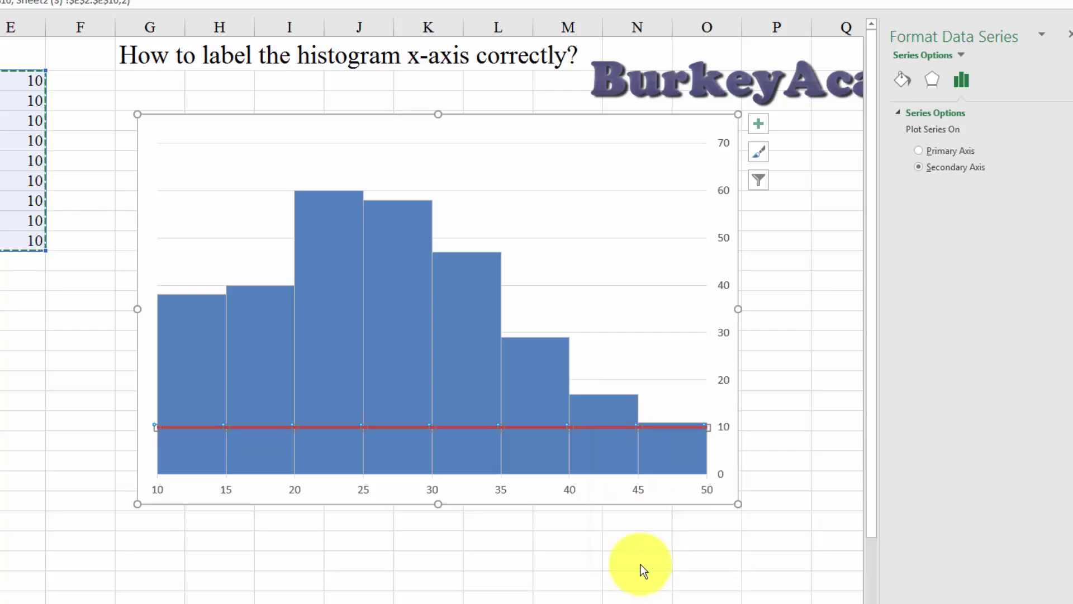
{"action": "left_click", "coordinate": [903, 78]}
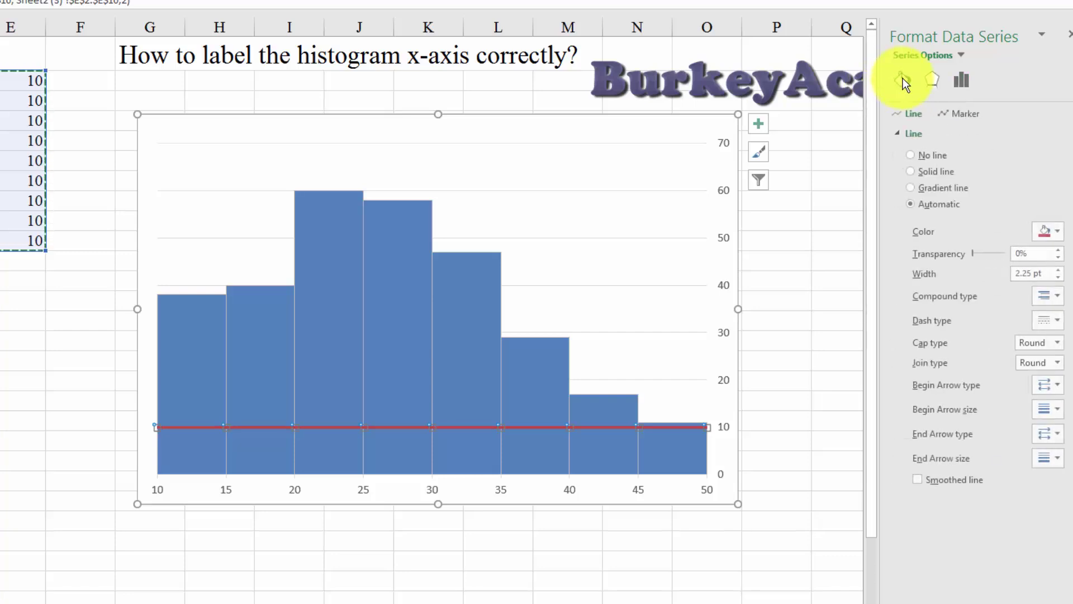
{"action": "left_click", "coordinate": [910, 155]}
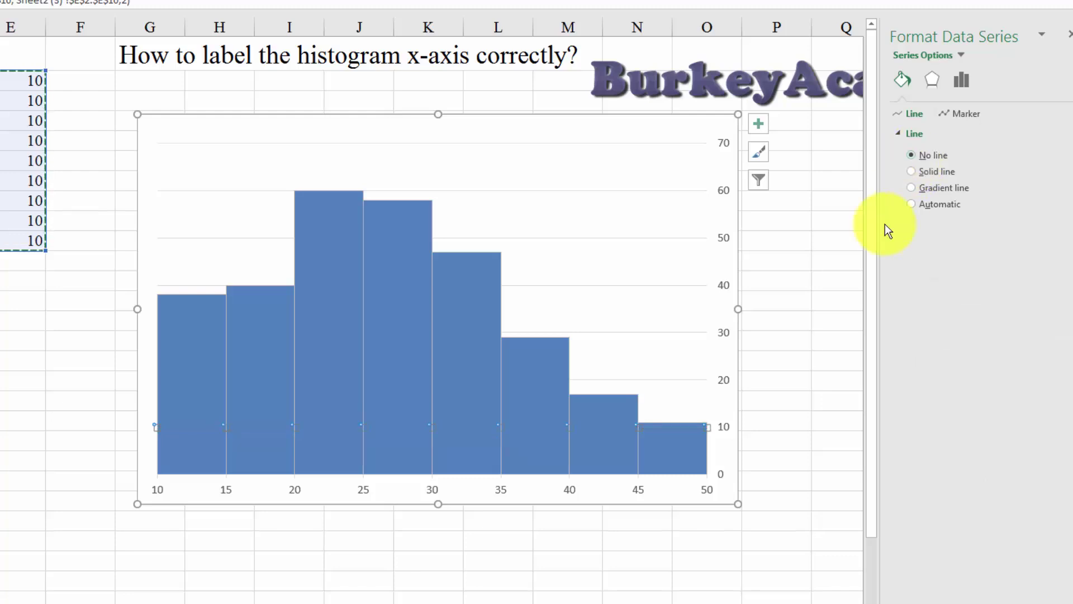
{"action": "left_click", "coordinate": [791, 343]}
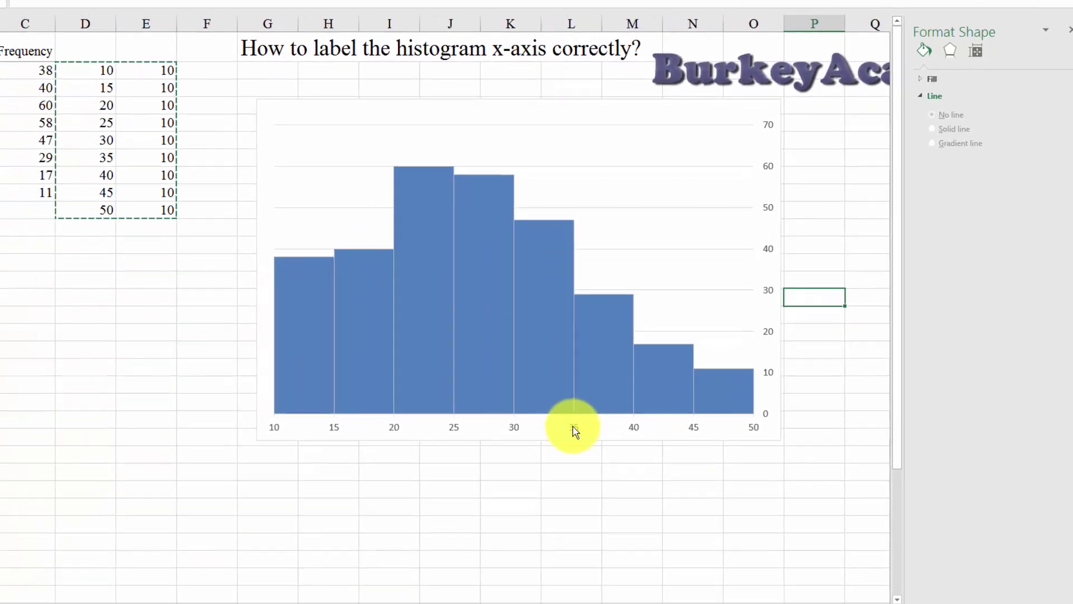
Make the vertical axis cross the secondary horizontal axis at category number 1
{"action": "right_click", "coordinate": [575, 430]}
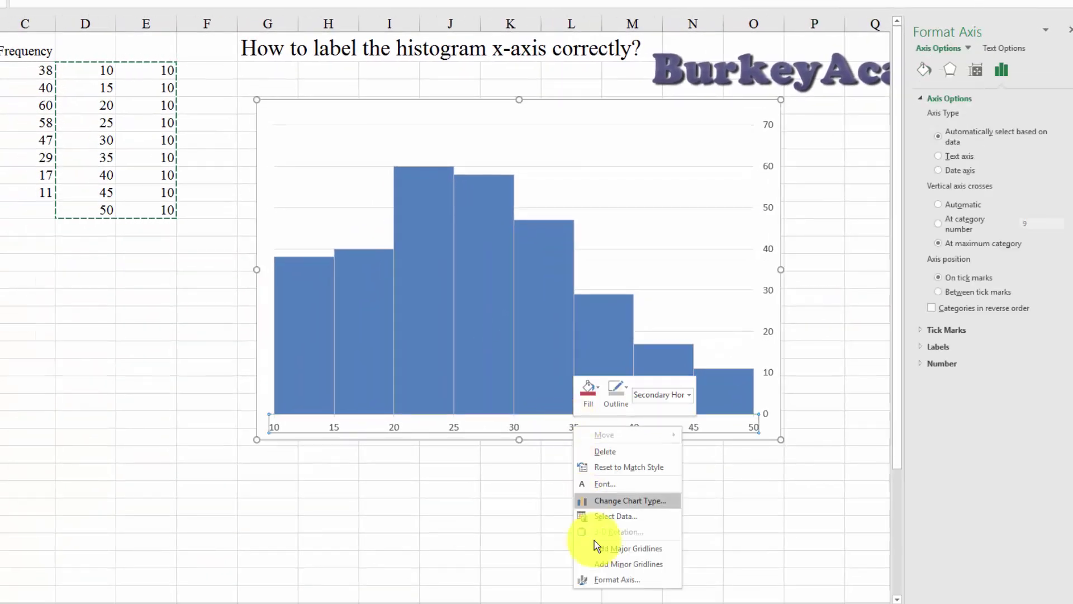
{"action": "left_click", "coordinate": [594, 580]}
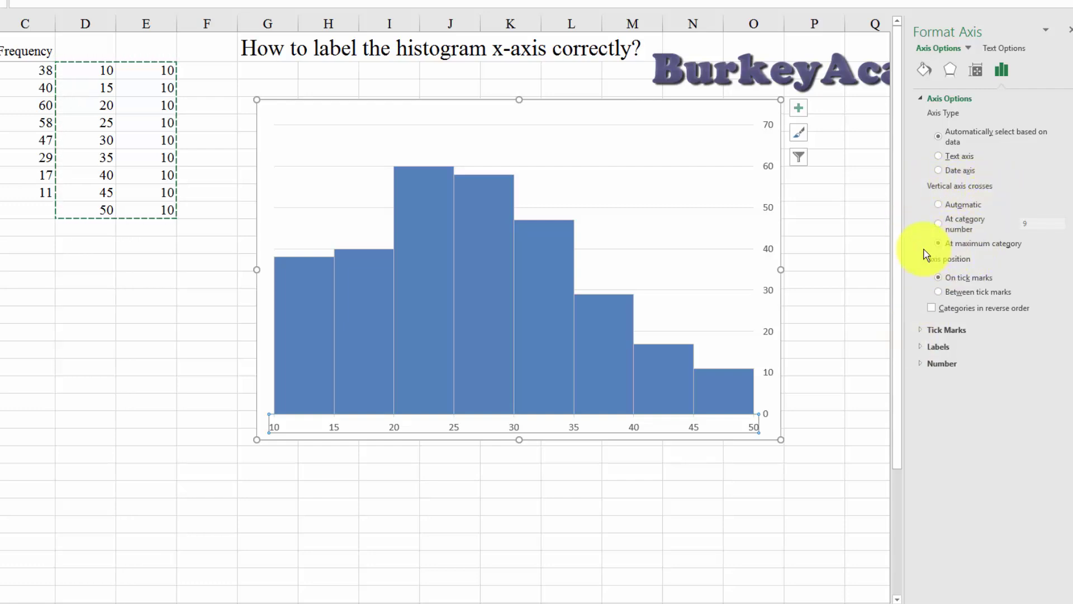
{"action": "left_click", "coordinate": [938, 223]}
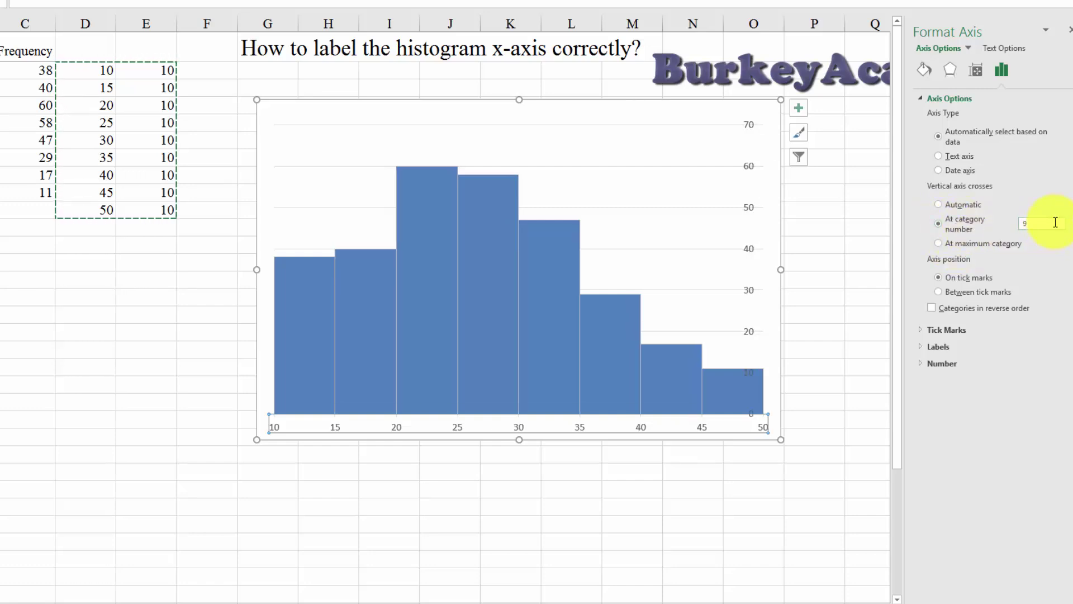
{"action": "double_click", "coordinate": [1025, 222]}
{"action": "type", "text": "1"}
{"action": "key", "text": "Return"}
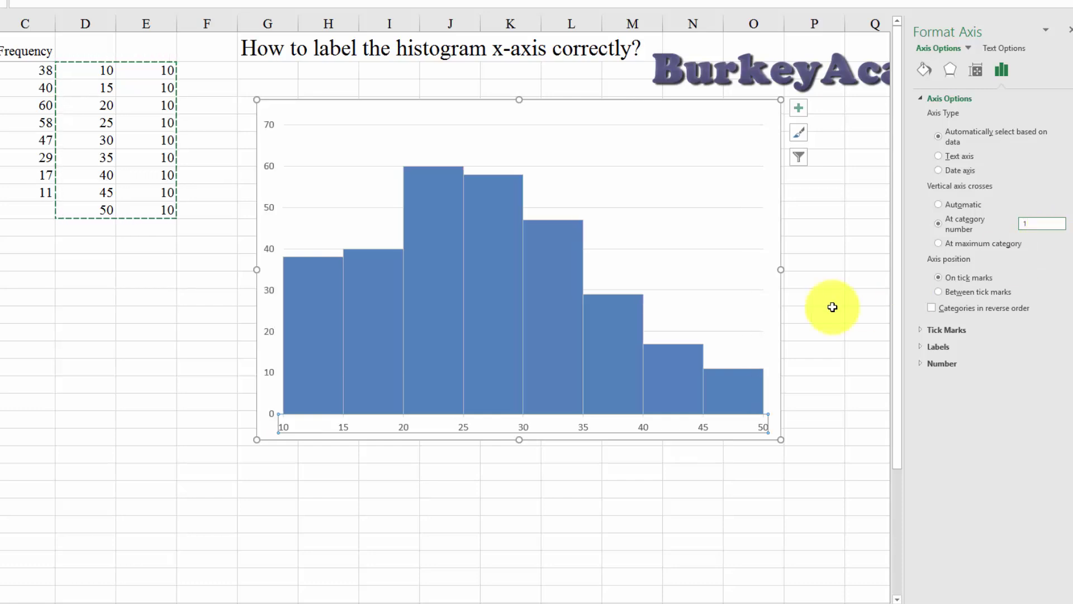
{"action": "left_click", "coordinate": [587, 486]}
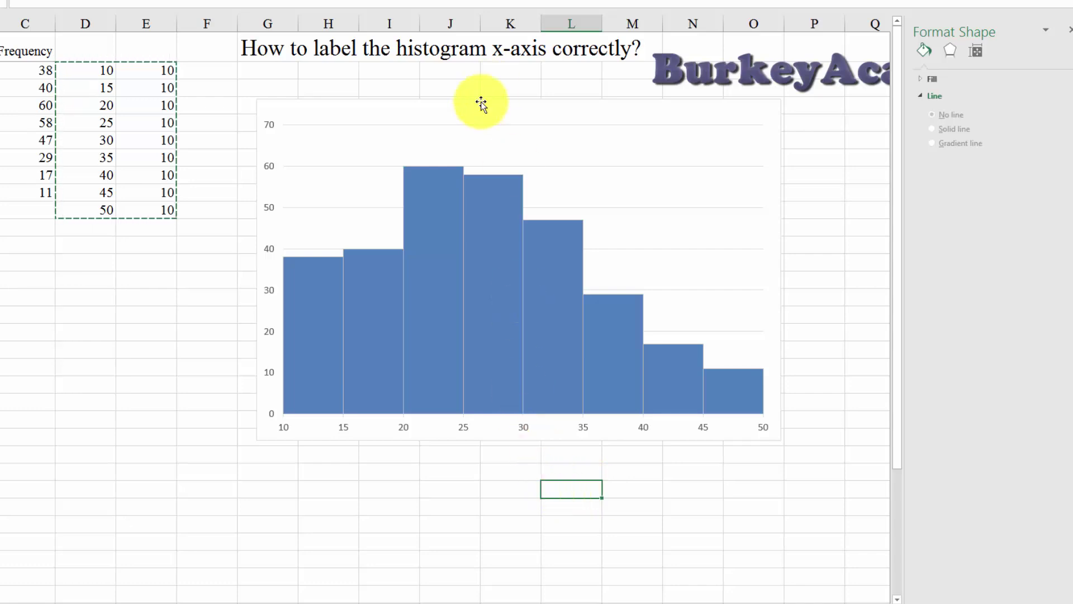
Drag the histogram up and to the left, then close the Format Chart Area pane
{"action": "mouse_move", "coordinate": [453, 194]}
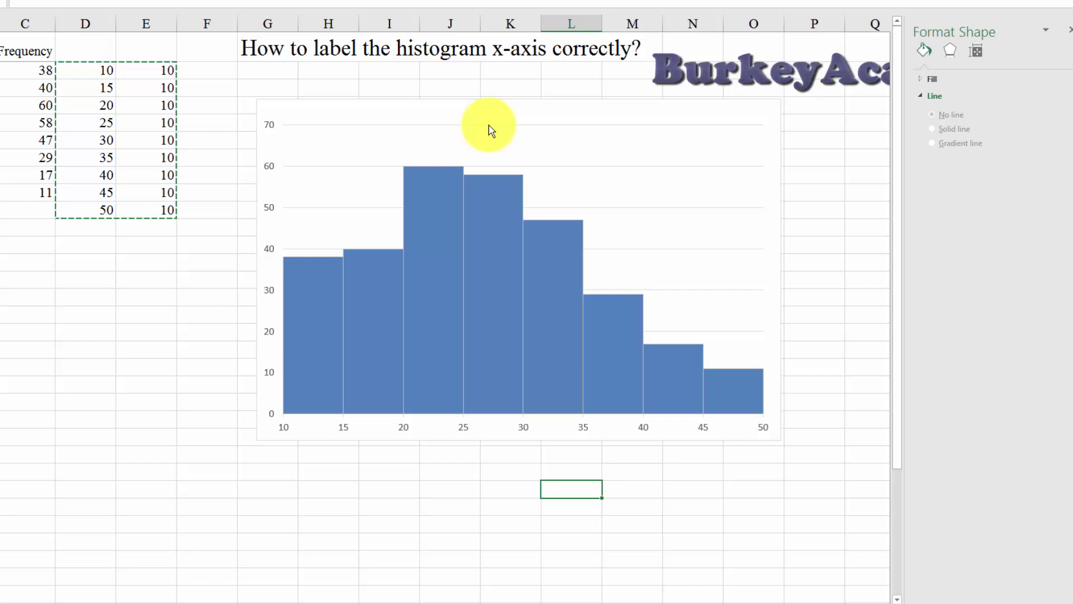
{"action": "left_click", "coordinate": [503, 114]}
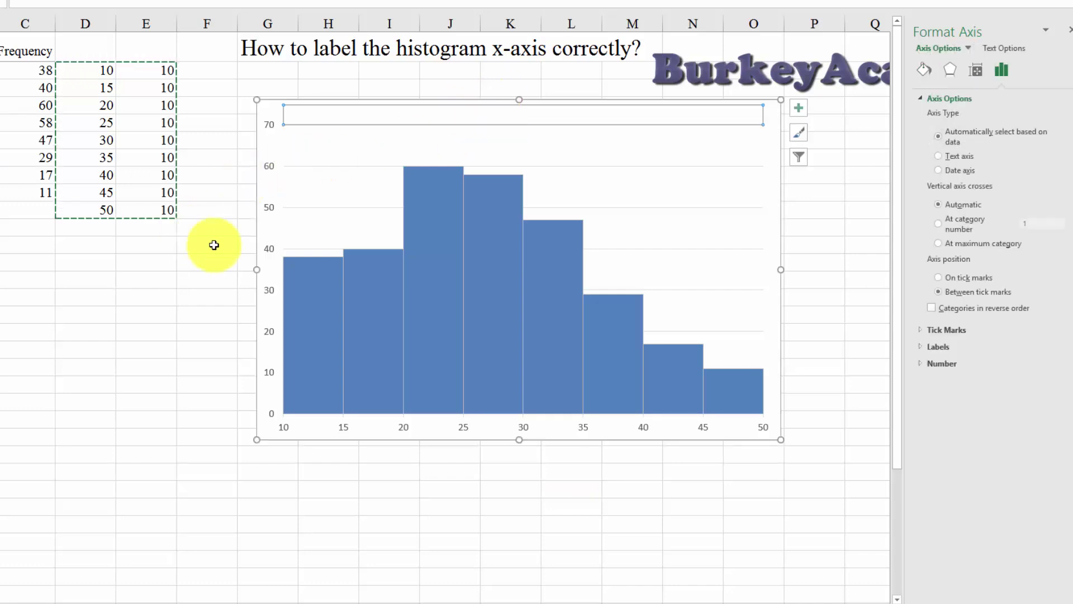
{"action": "left_click_drag", "start_coordinate": [216, 245], "coordinate": [246, 263]}
{"action": "left_click_drag", "start_coordinate": [515, 100], "coordinate": [461, 91]}
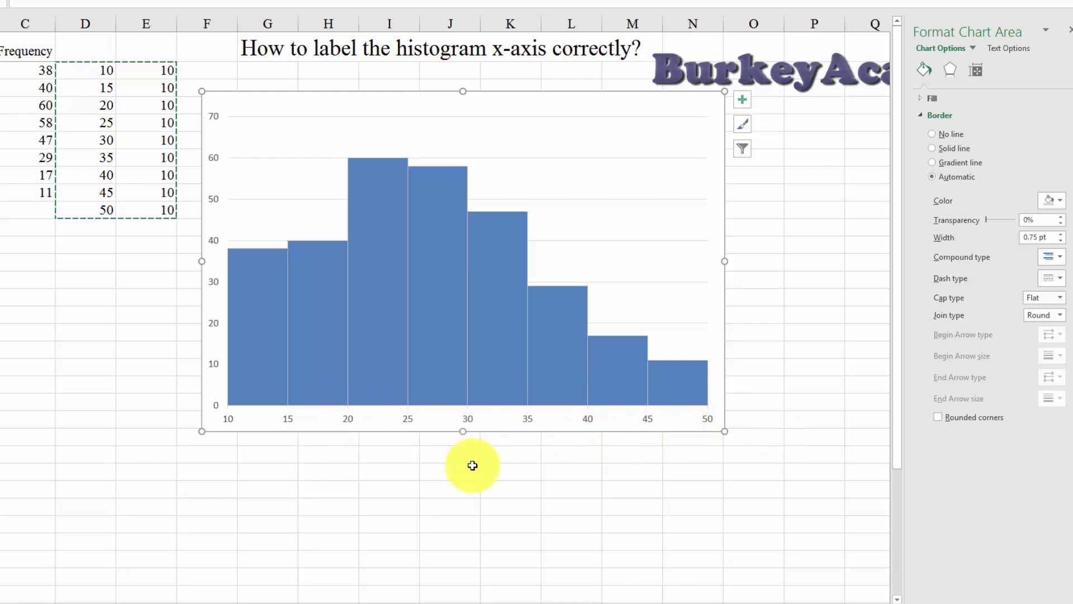
{"action": "left_click", "coordinate": [1068, 29]}
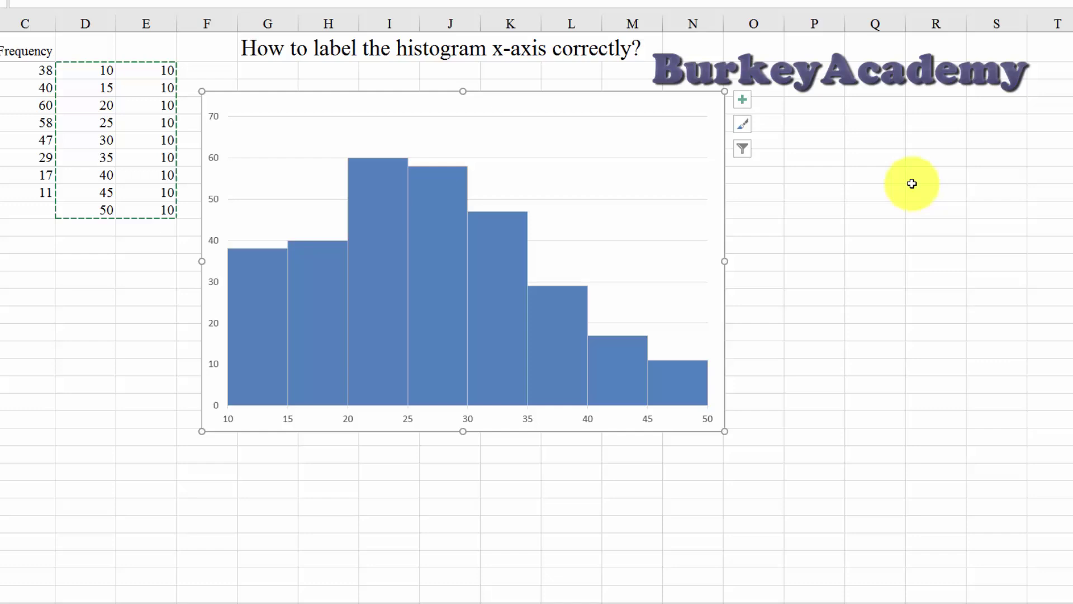